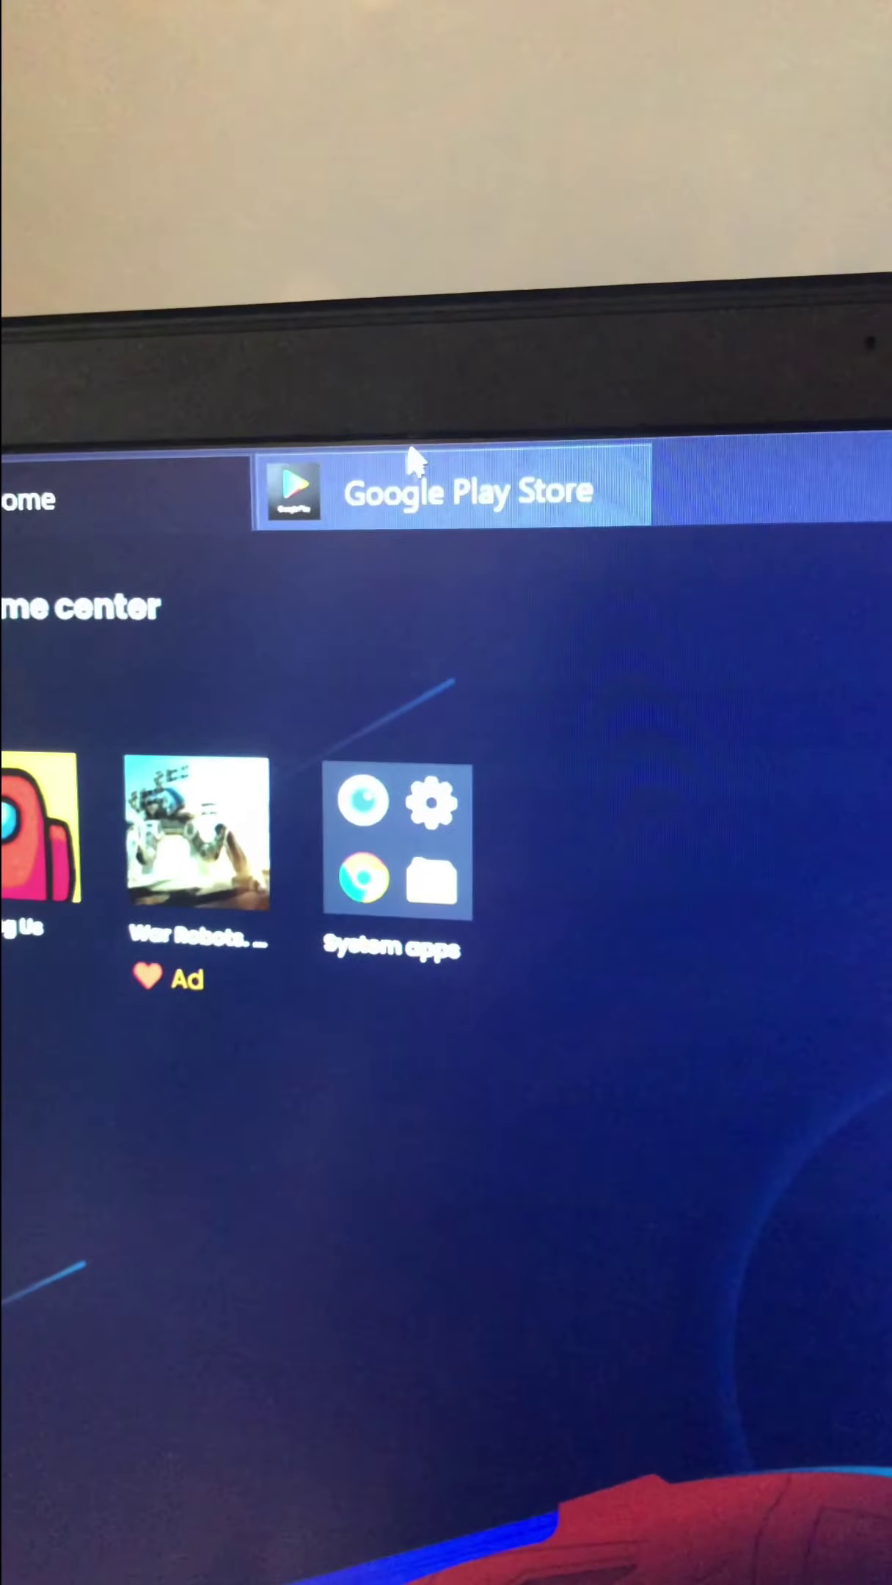
- Install QuickEdit Text Editor from the Google Play Store
click(768, 315)
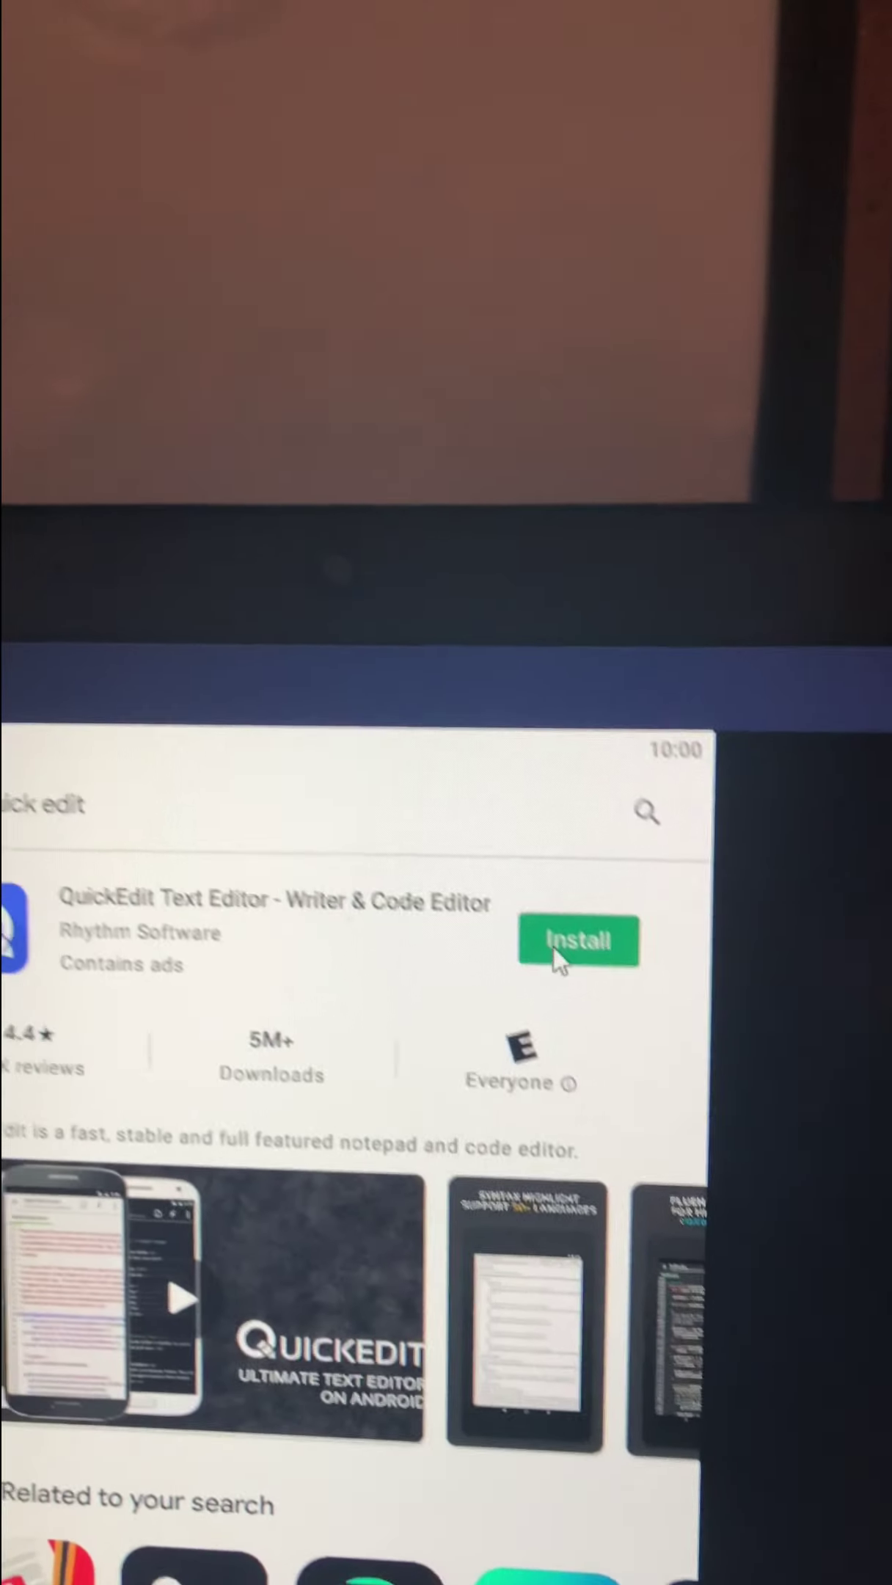
click(549, 948)
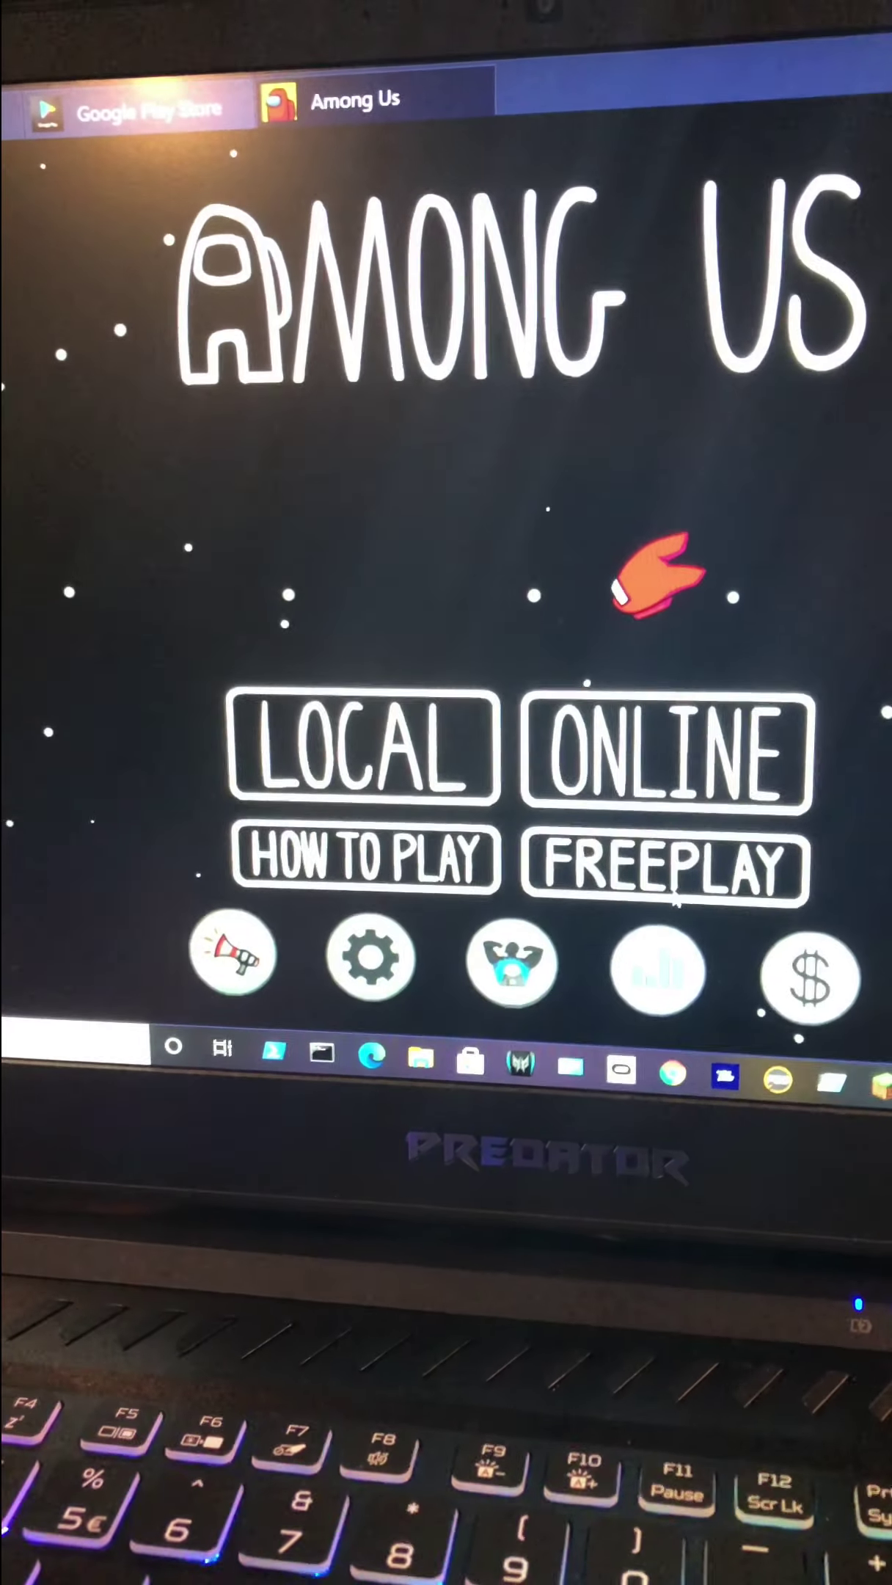
- Enter a Freeplay map, walk toward the cafeteria, then close Among Us
click(793, 889)
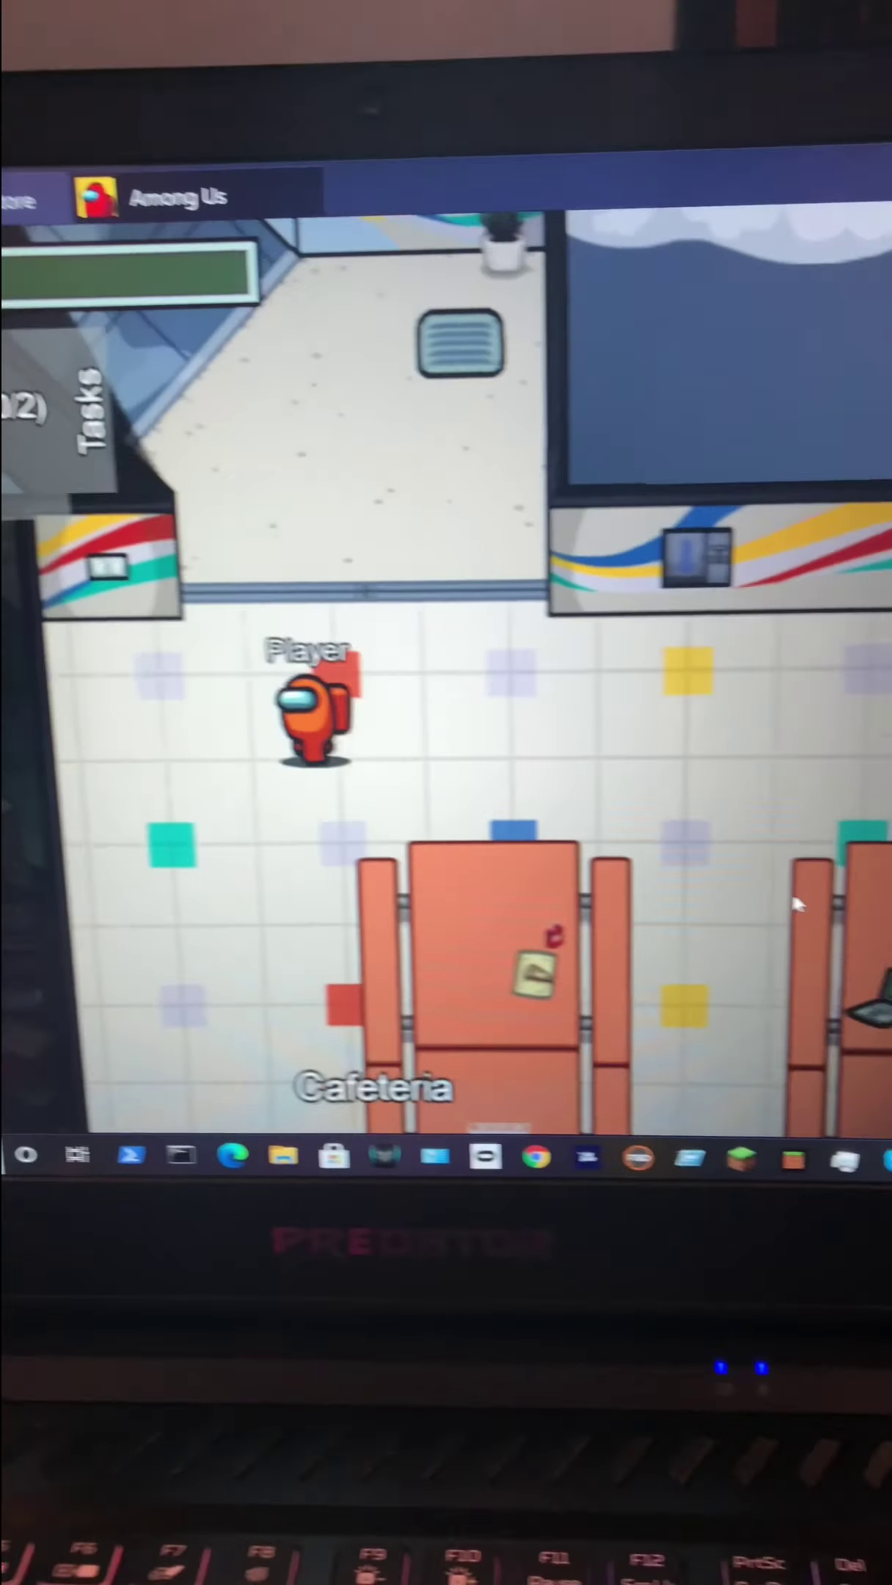
key(s)
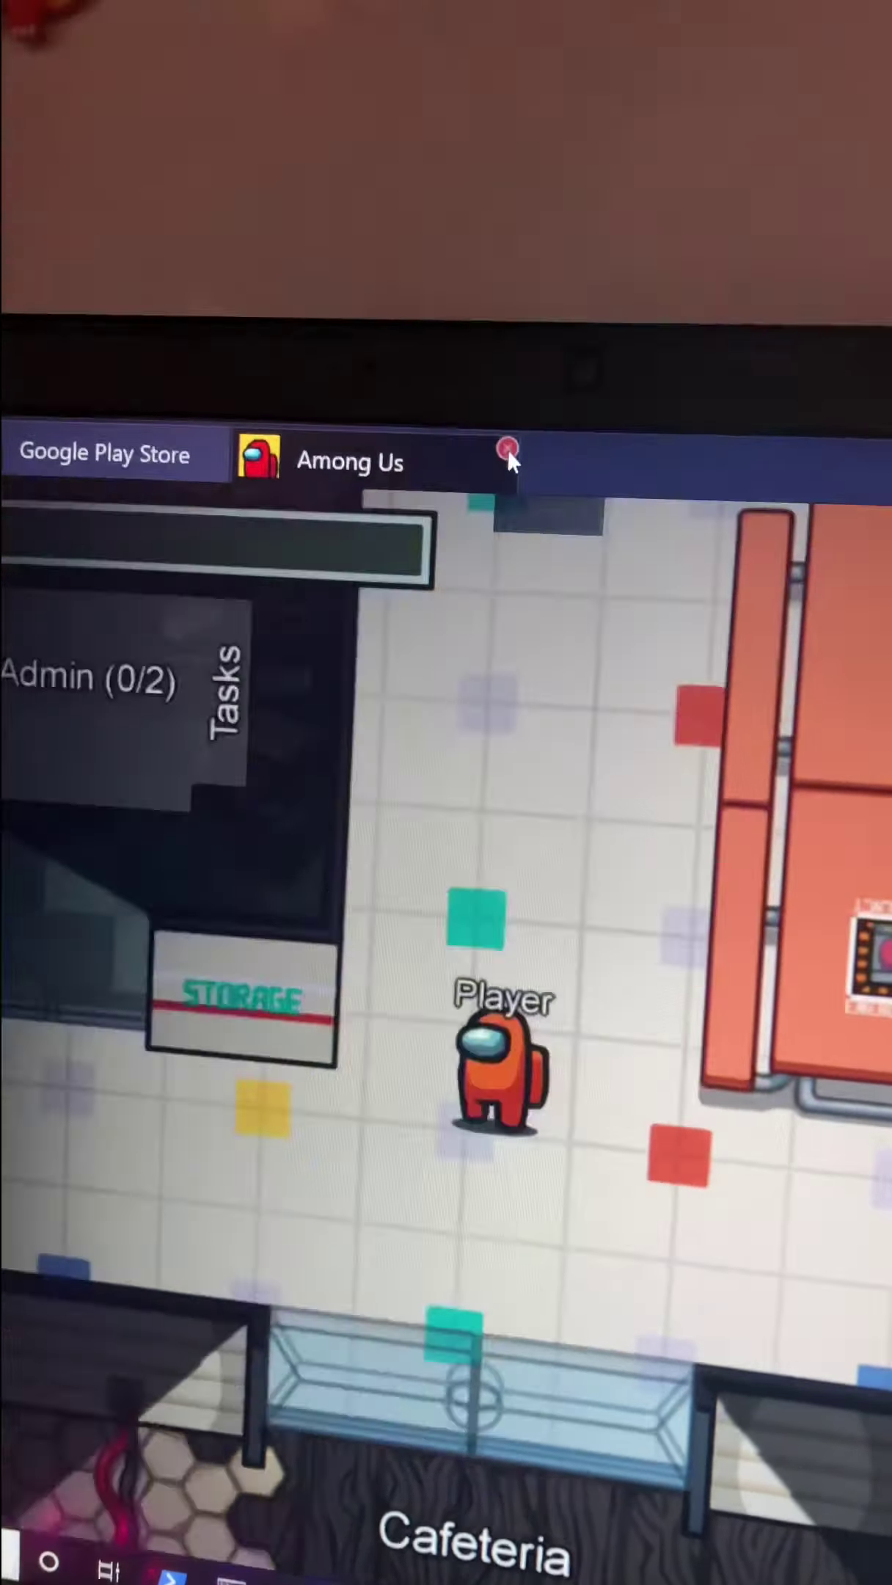
click(550, 370)
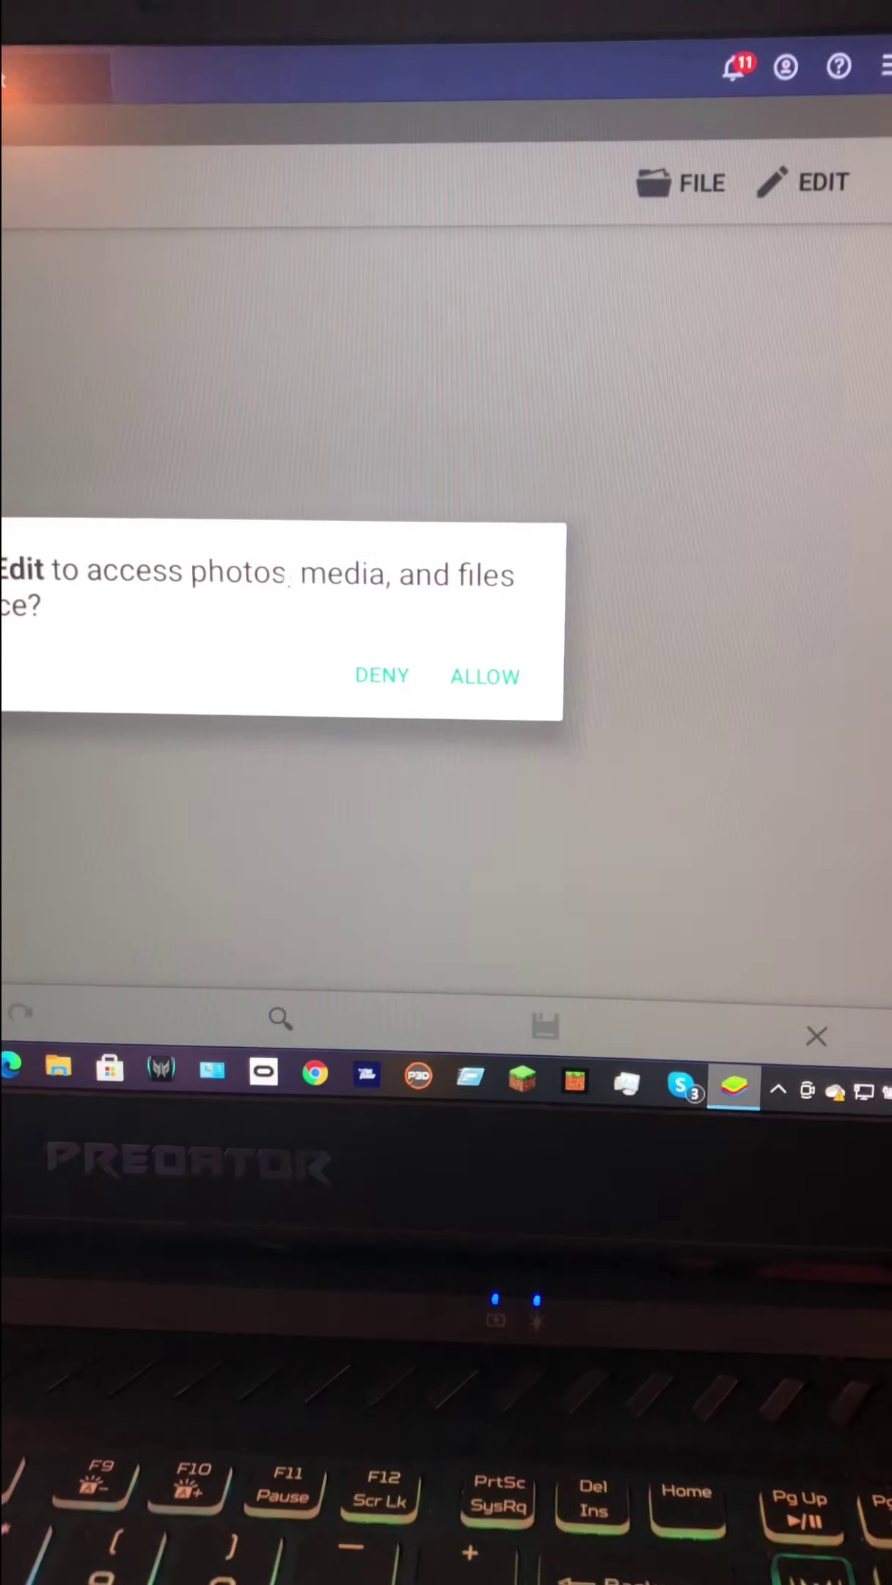
- Allow file access and browse Internal Storage > Android > data > com.innersloth.spacemafia
click(530, 700)
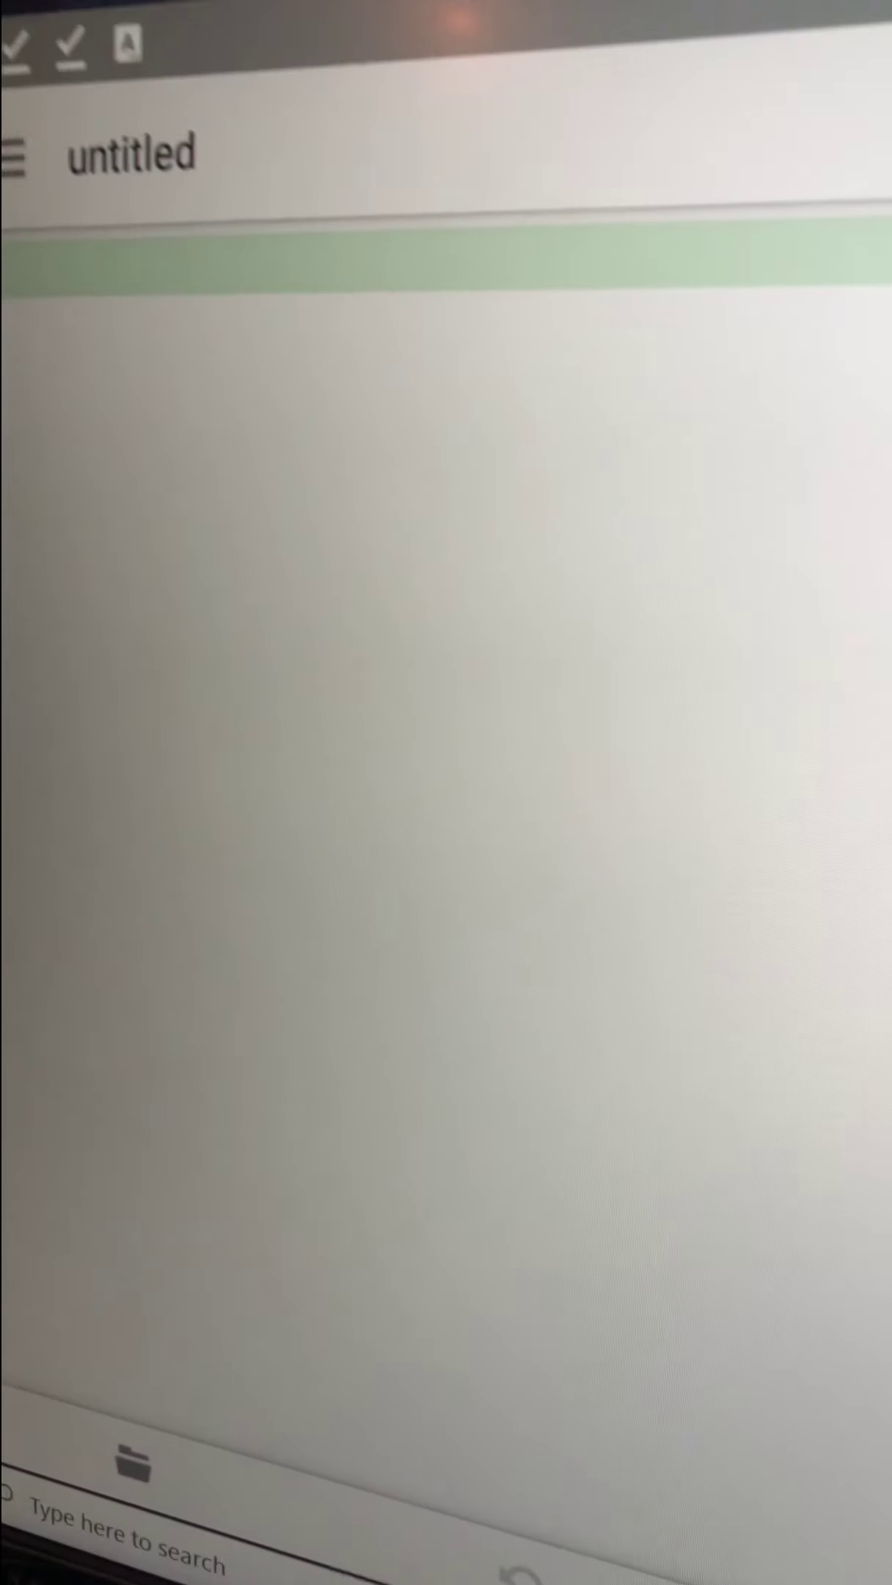
click(12, 155)
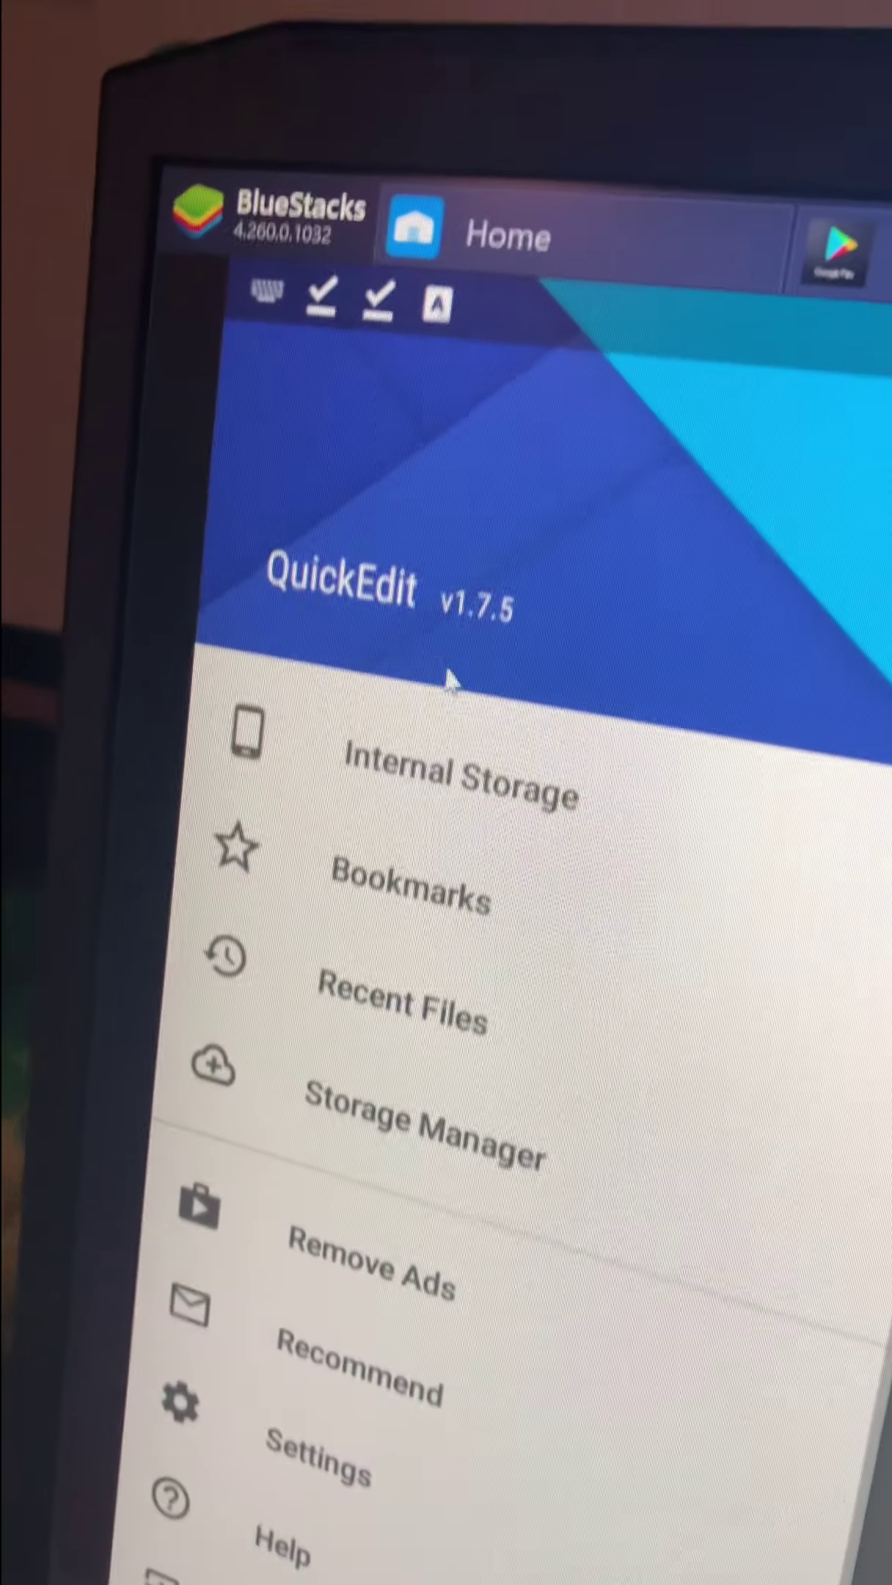
click(496, 715)
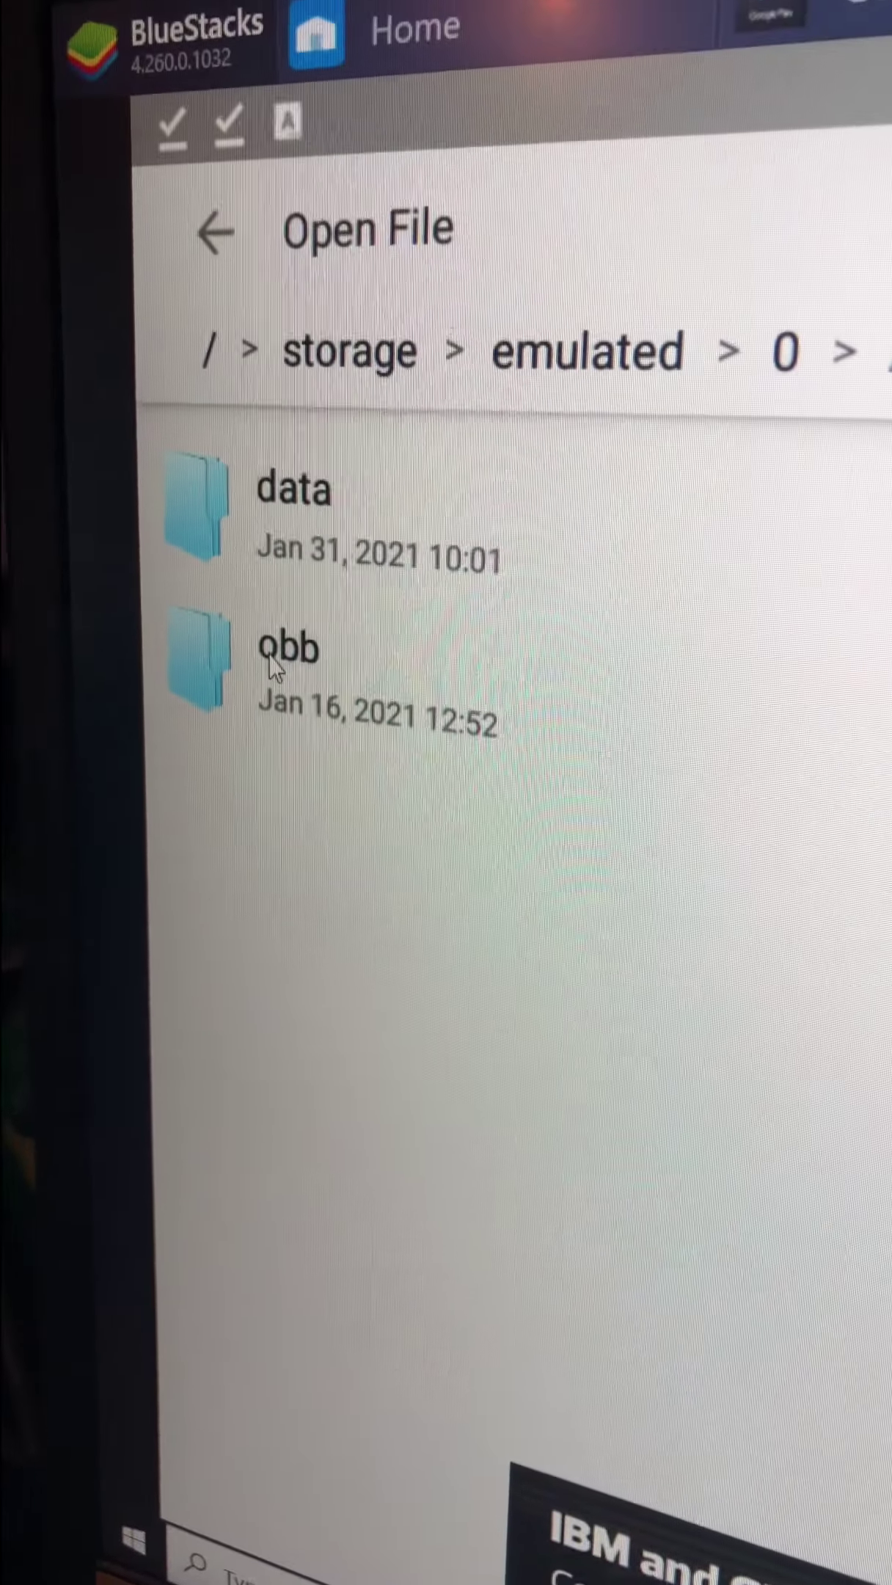
click(192, 620)
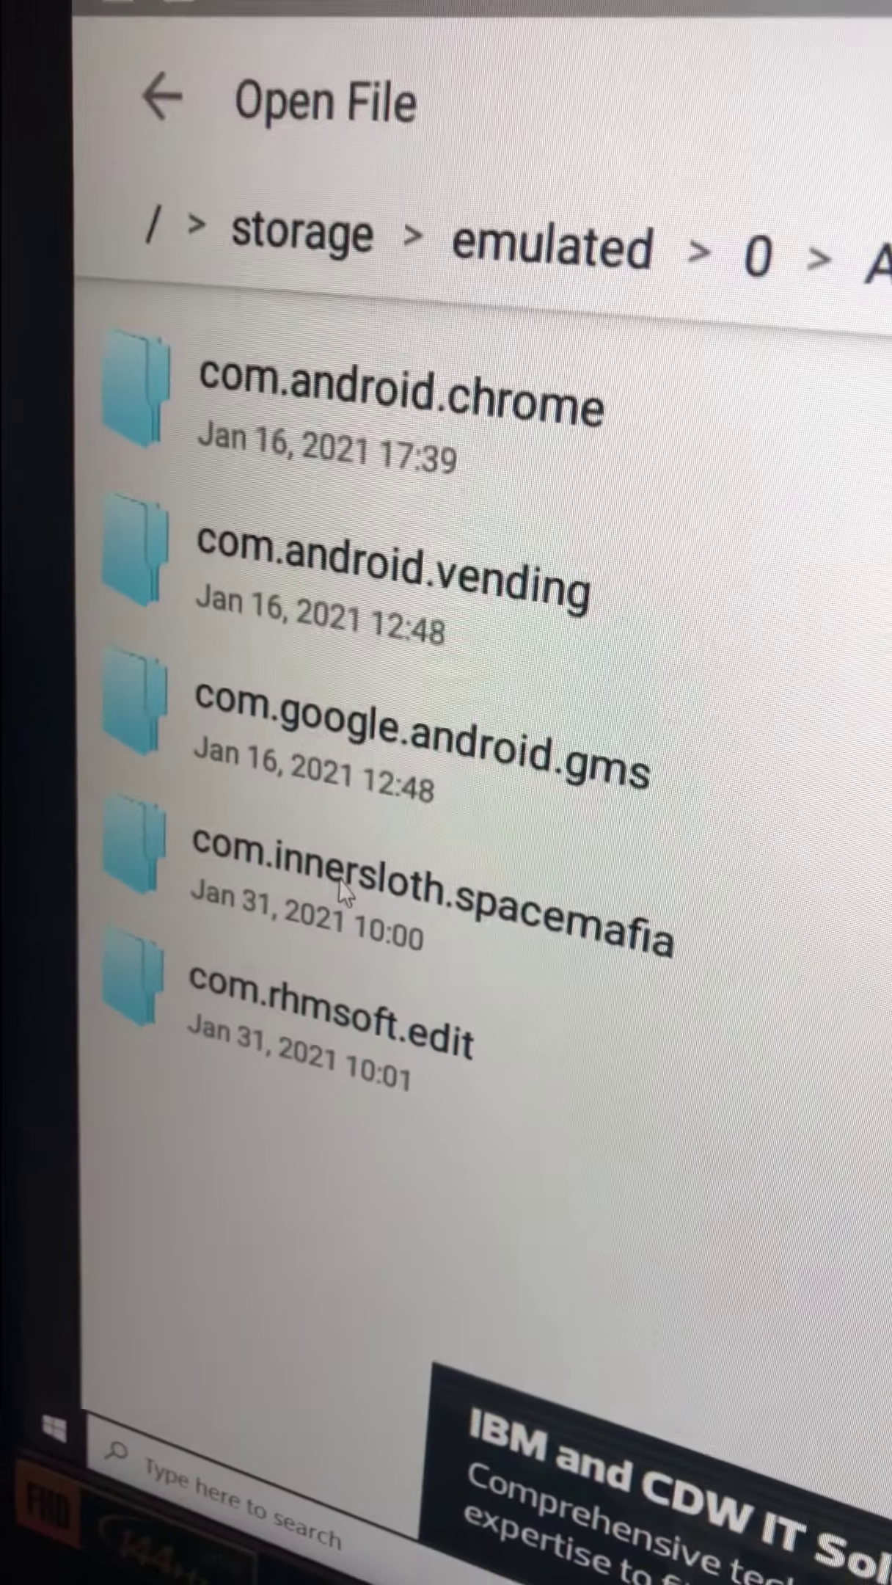
click(205, 877)
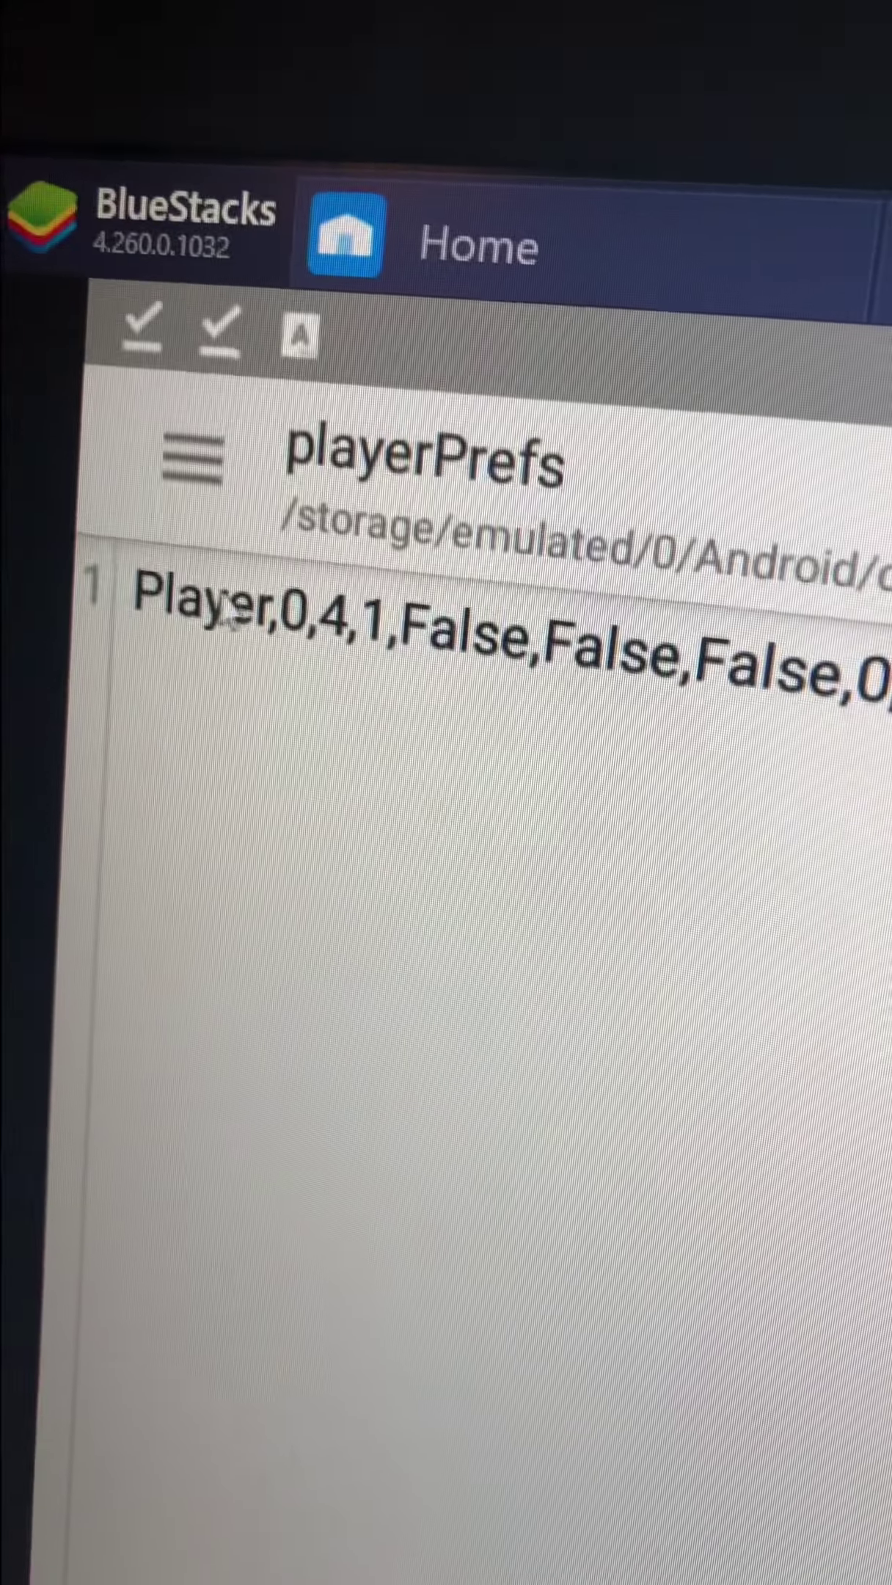
- Delete the 4 so line 1 reads Player,0,,1, and save playerPrefs
click(310, 662)
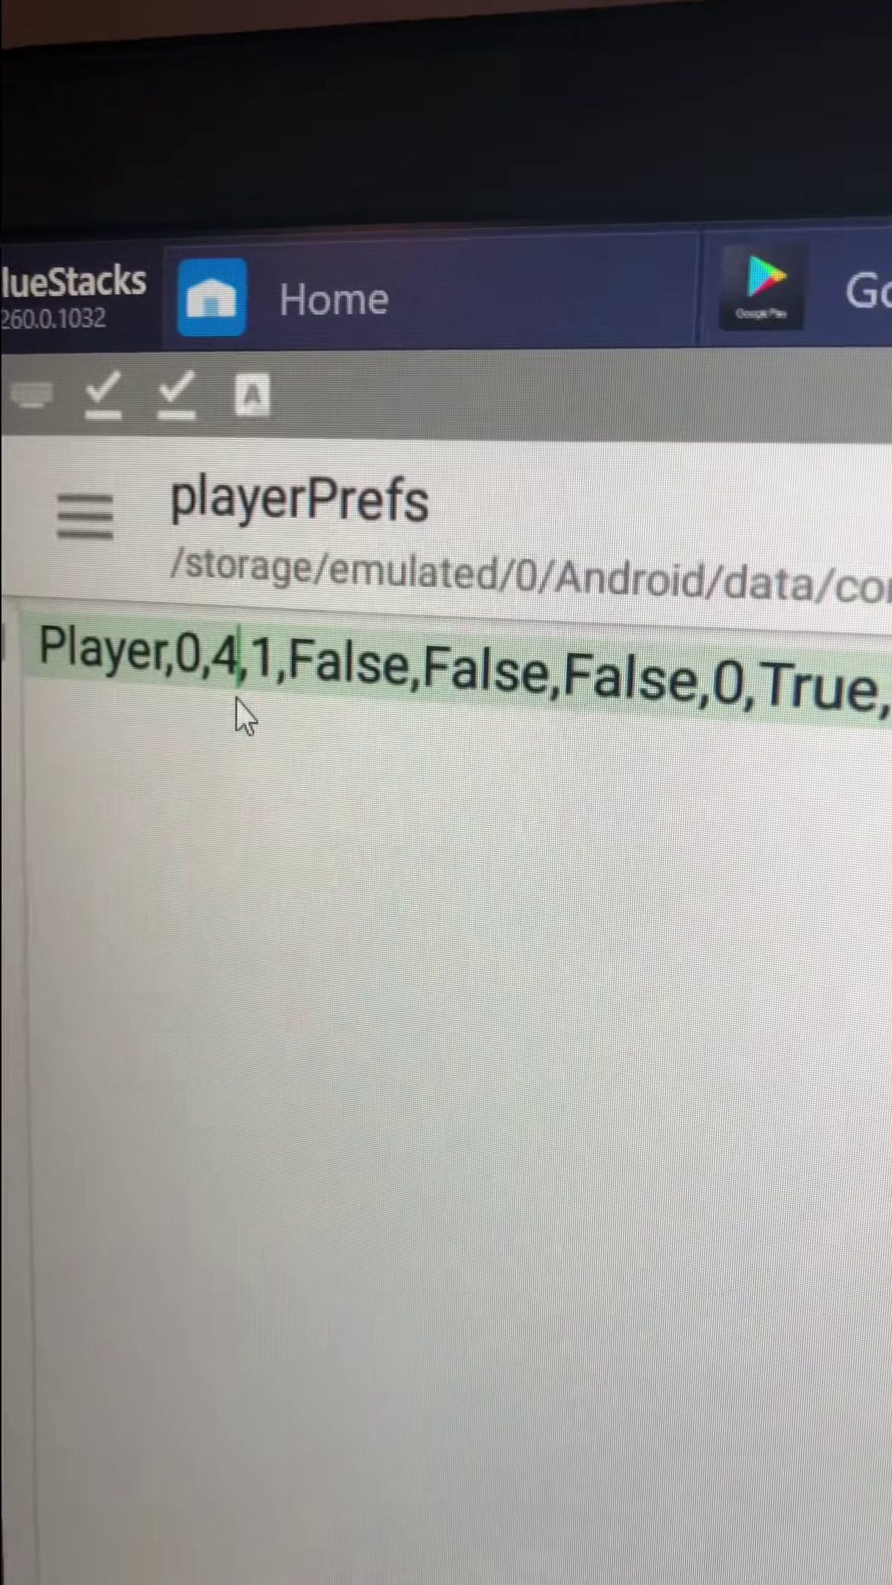
key(BackSpace)
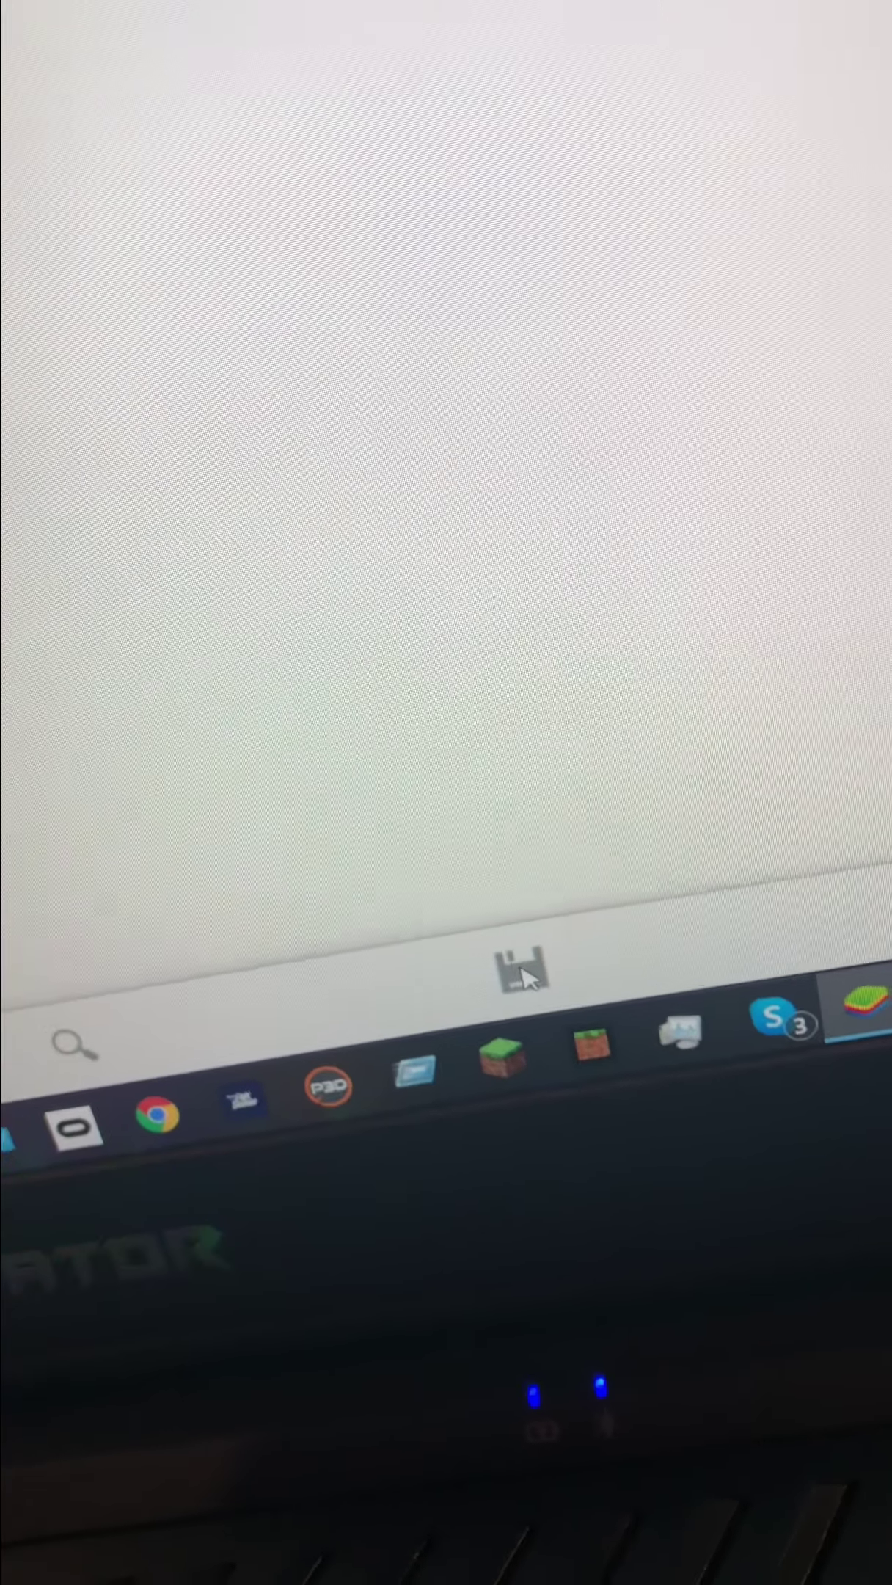
click(506, 985)
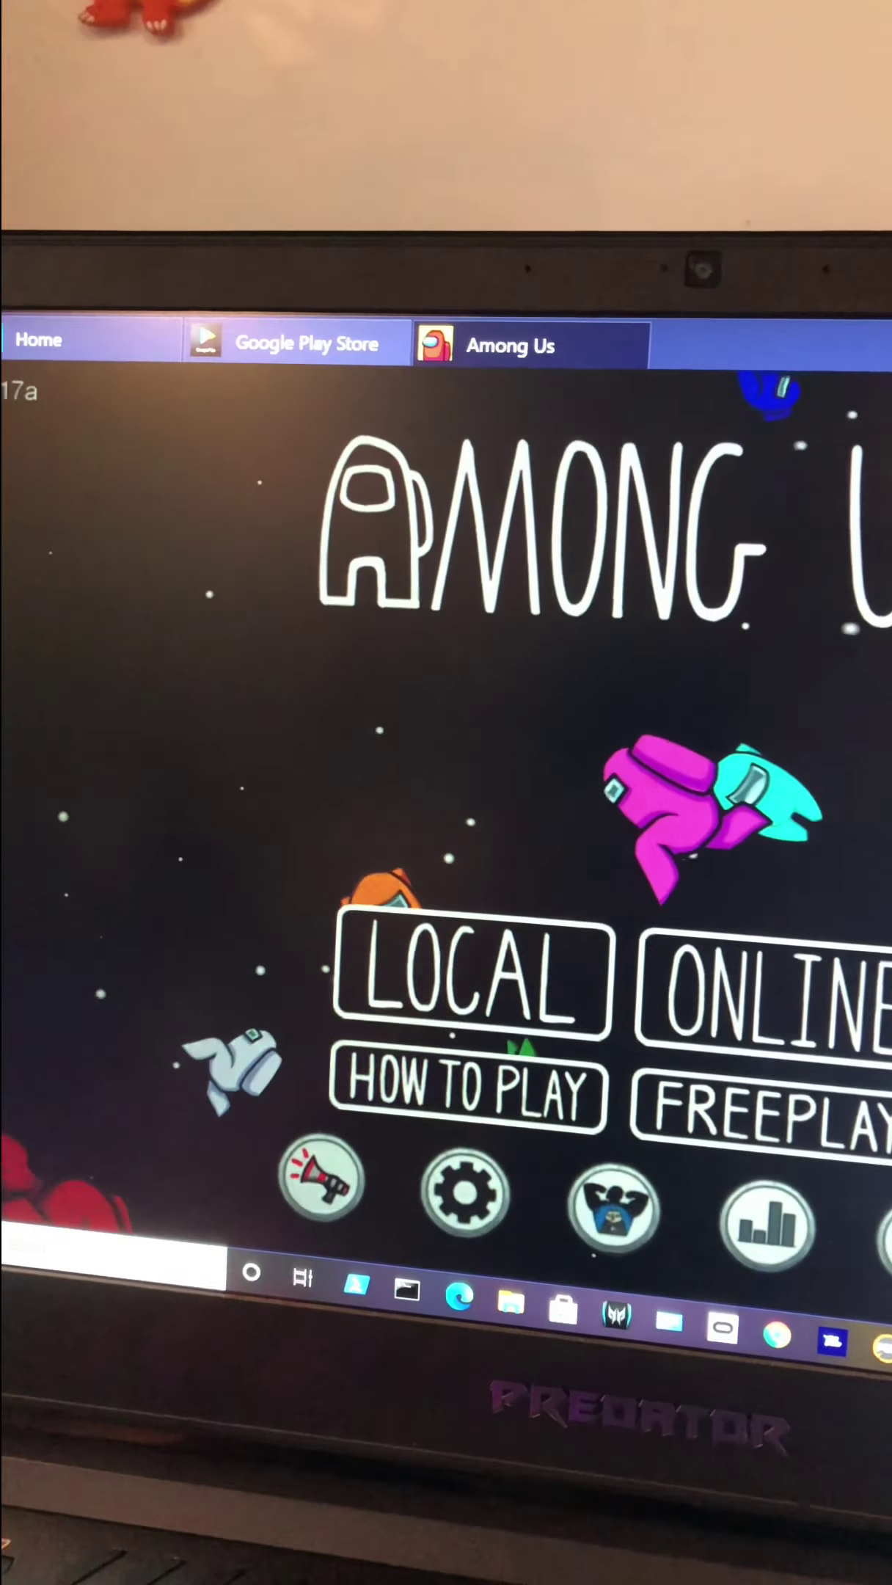
- Check the green player in Freeplay, leave the game, and switch to Chrome
click(736, 1135)
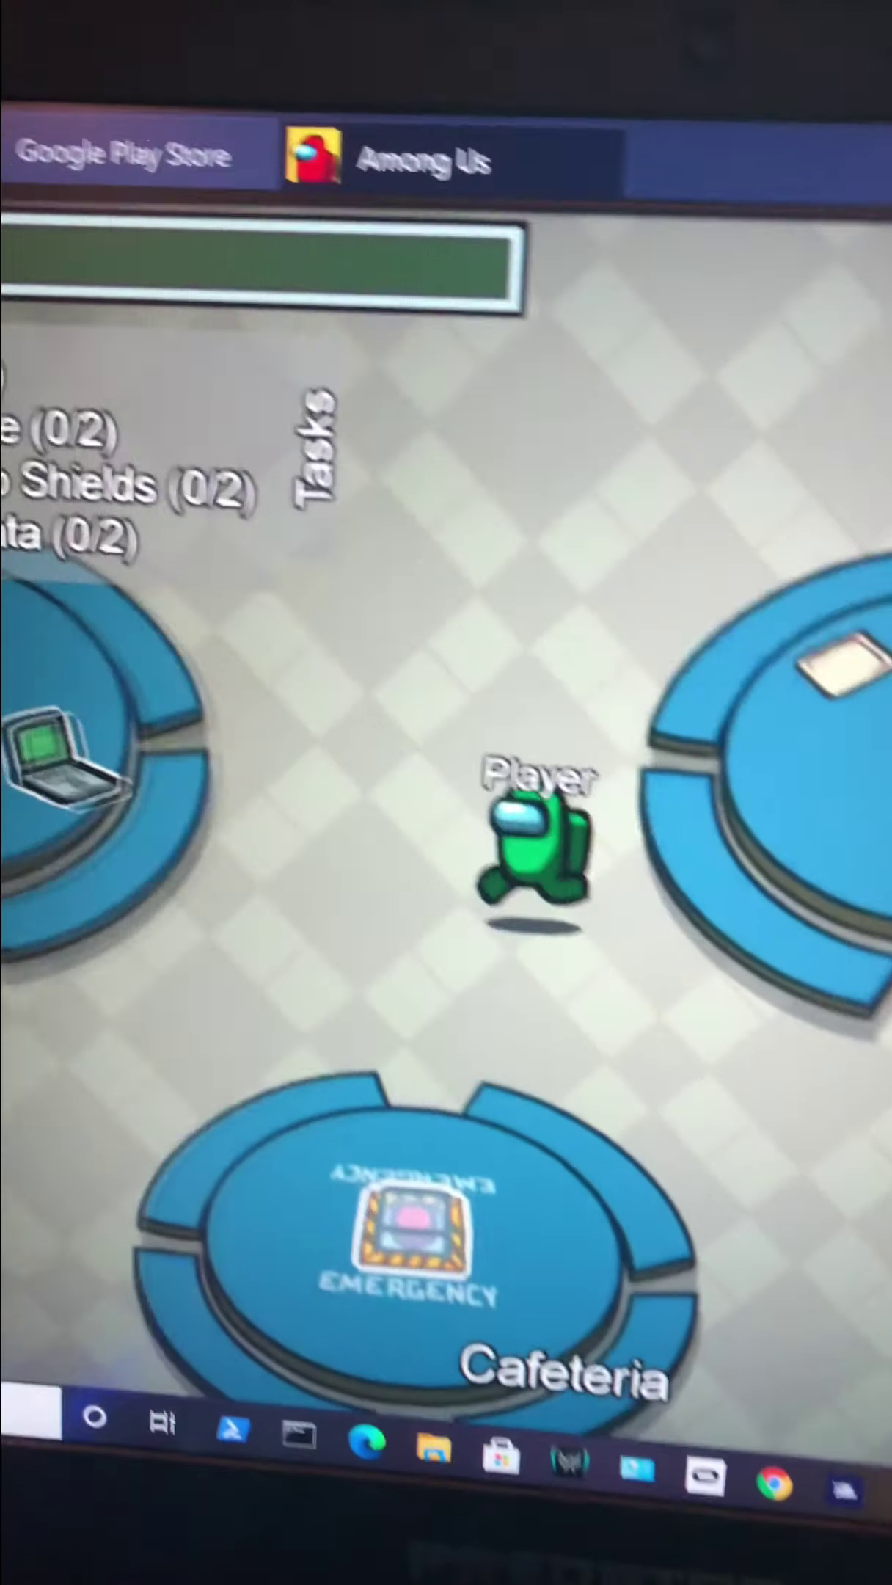
key(a)
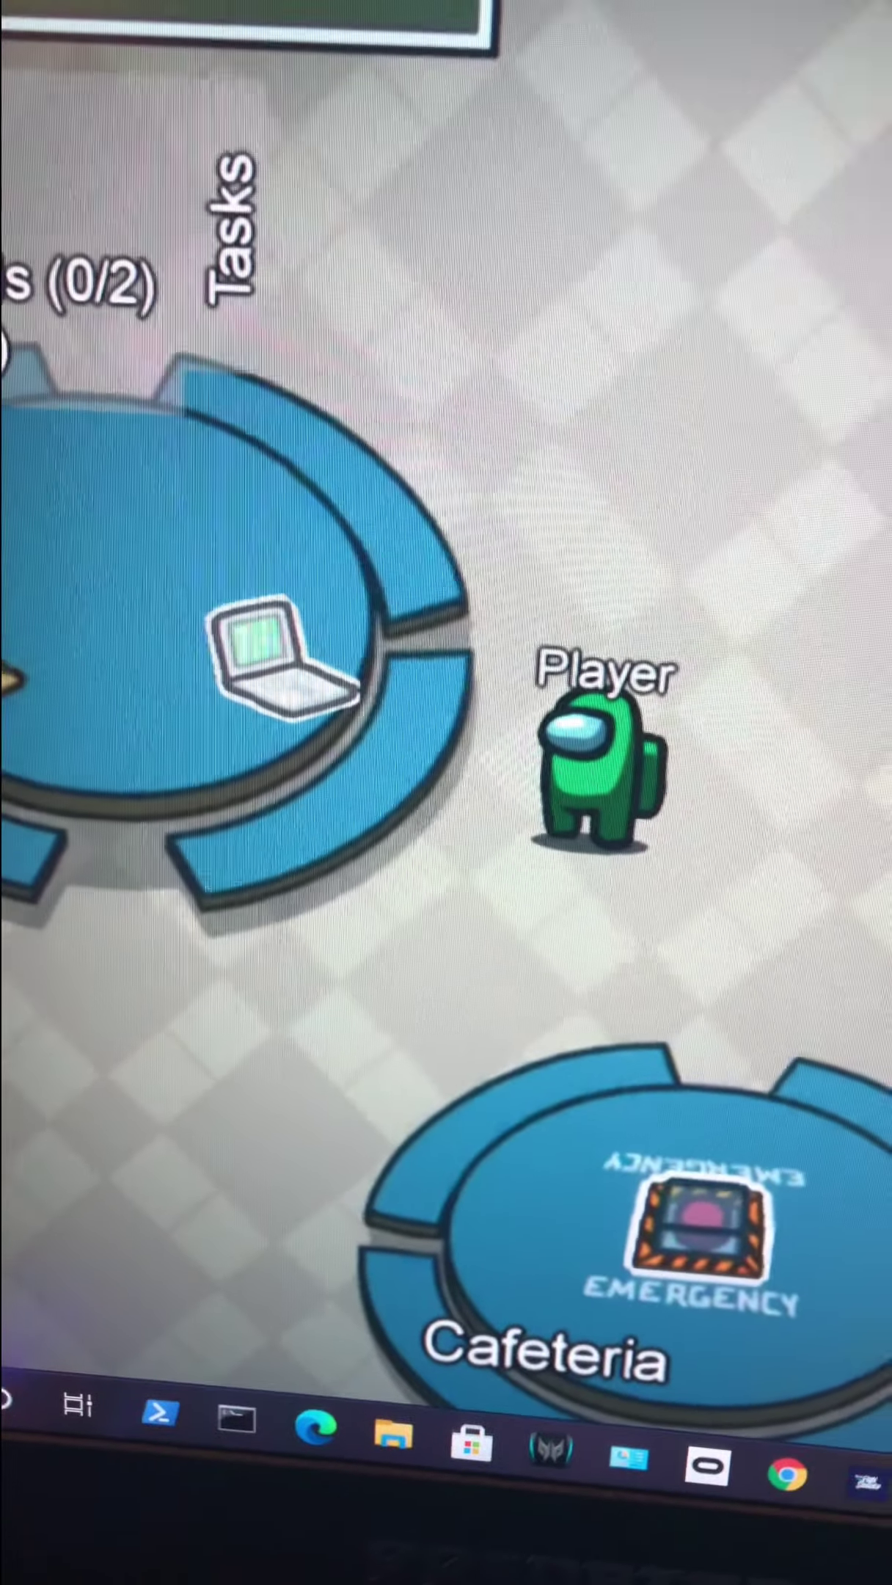
key(Escape)
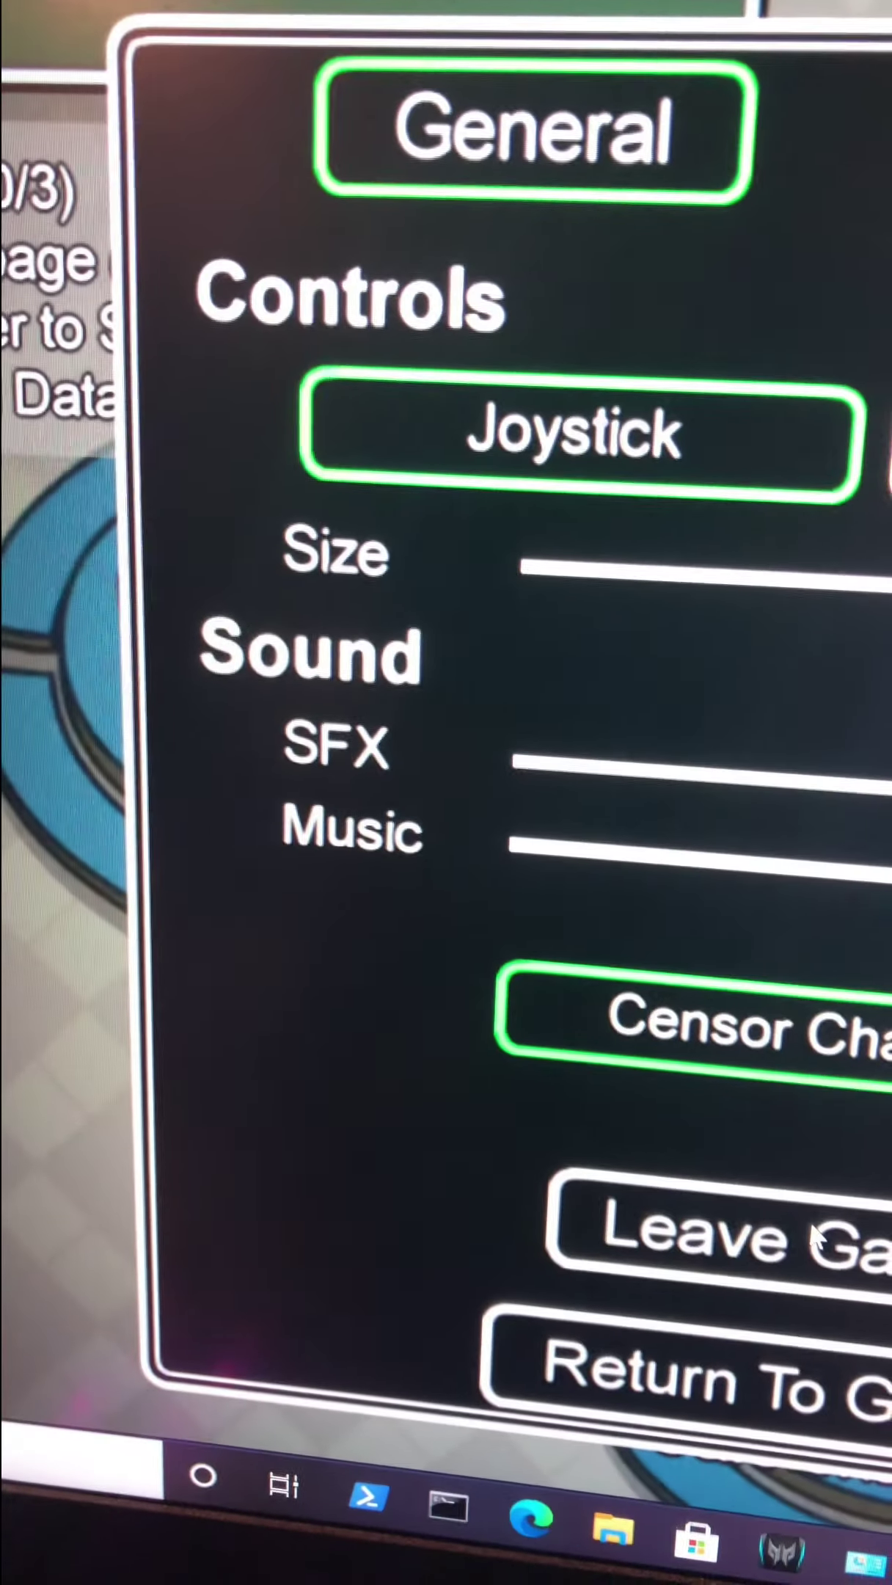
click(807, 1053)
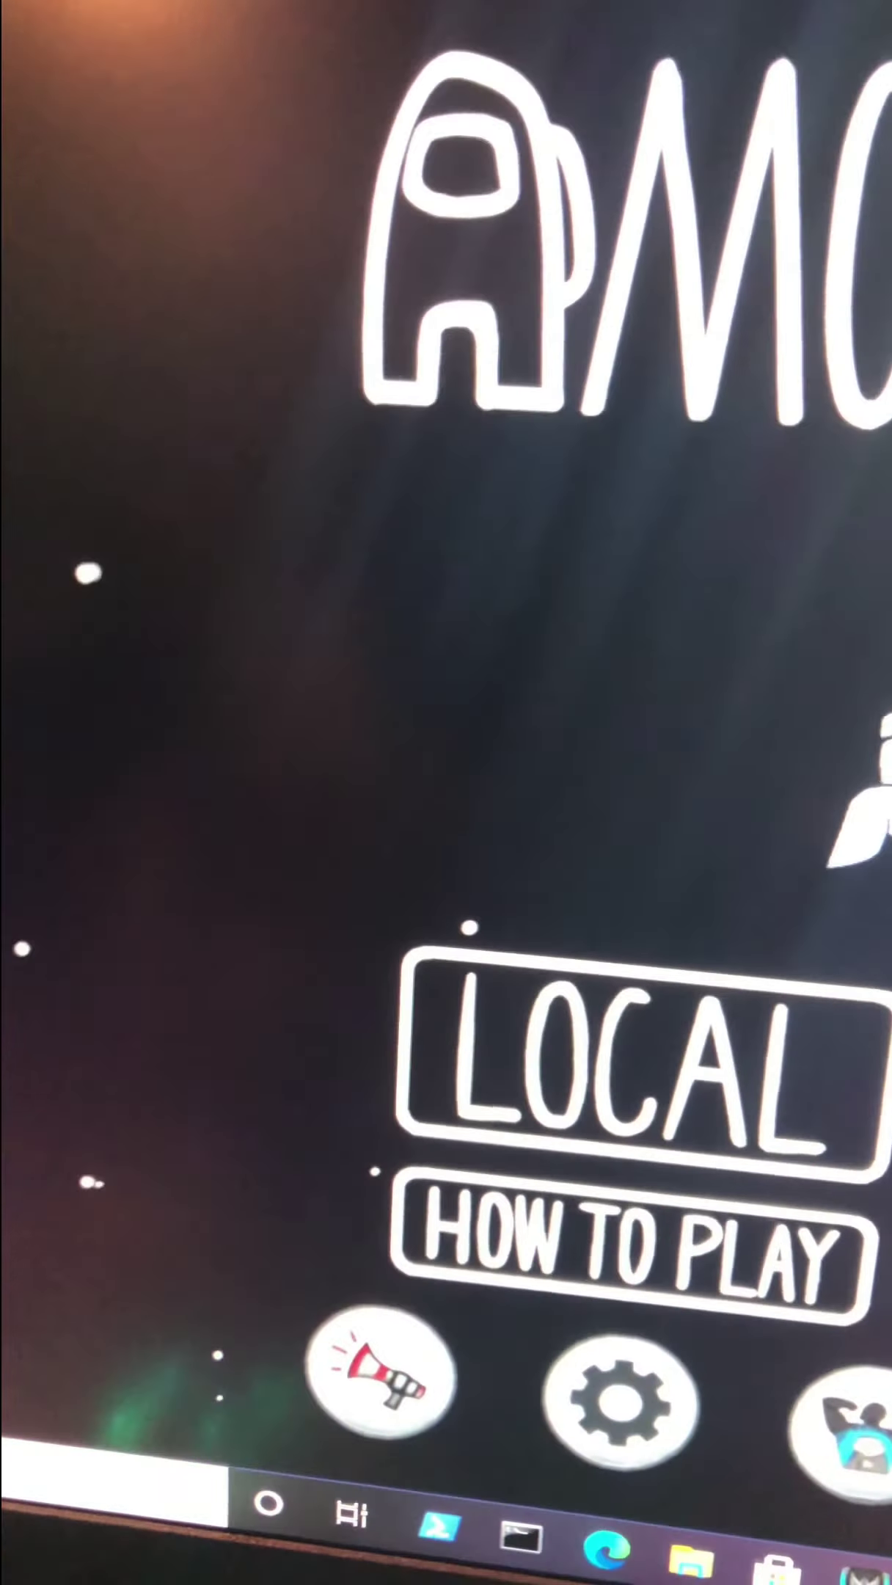
key(alt+Tab)
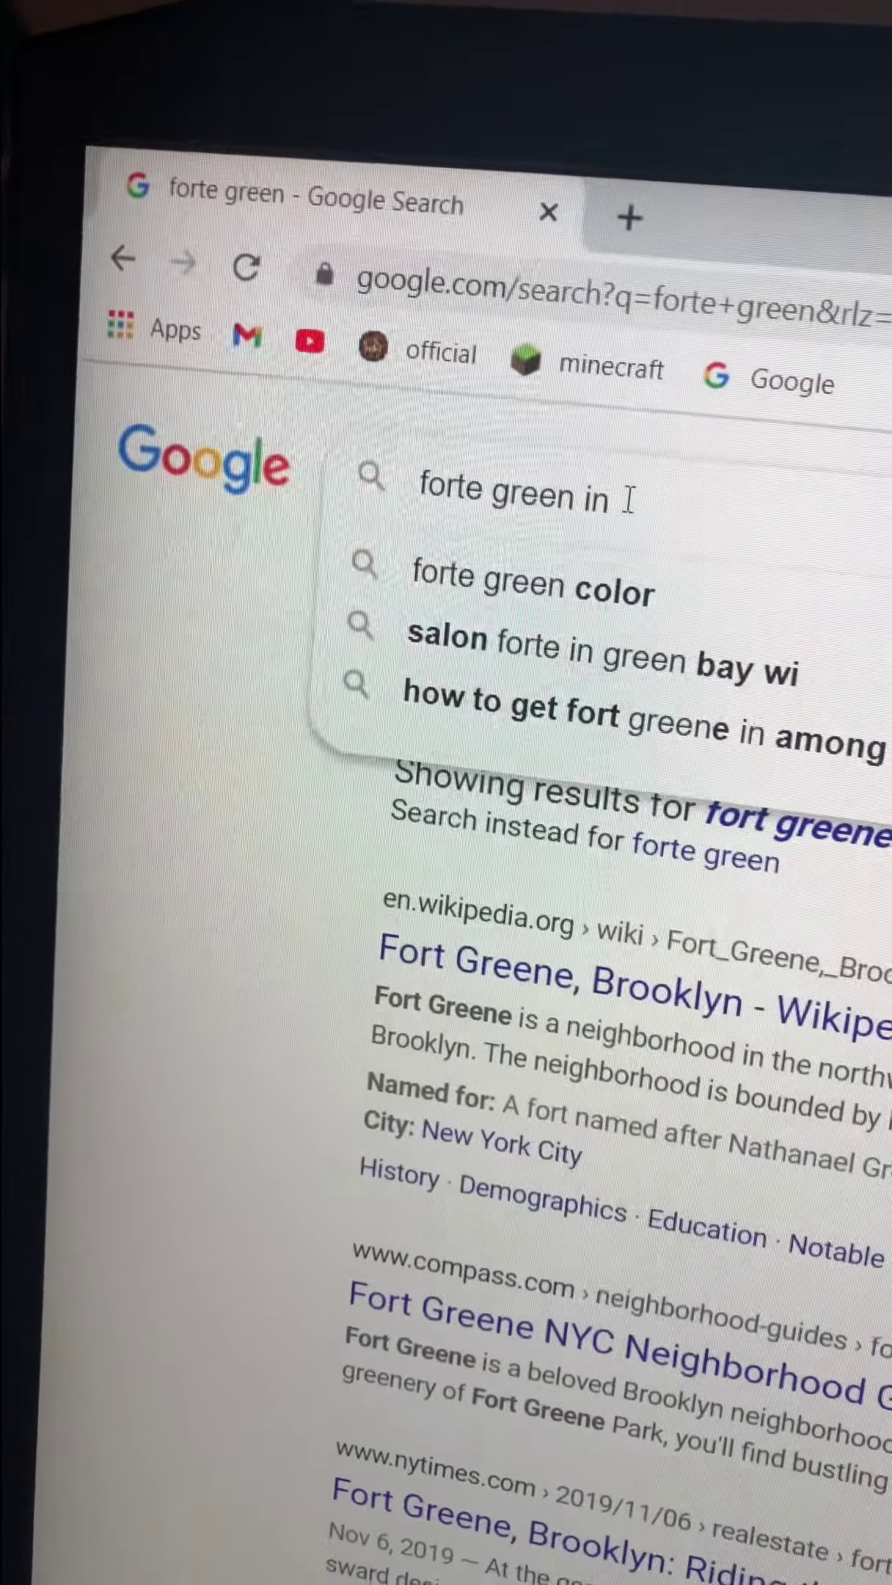
text(mo)
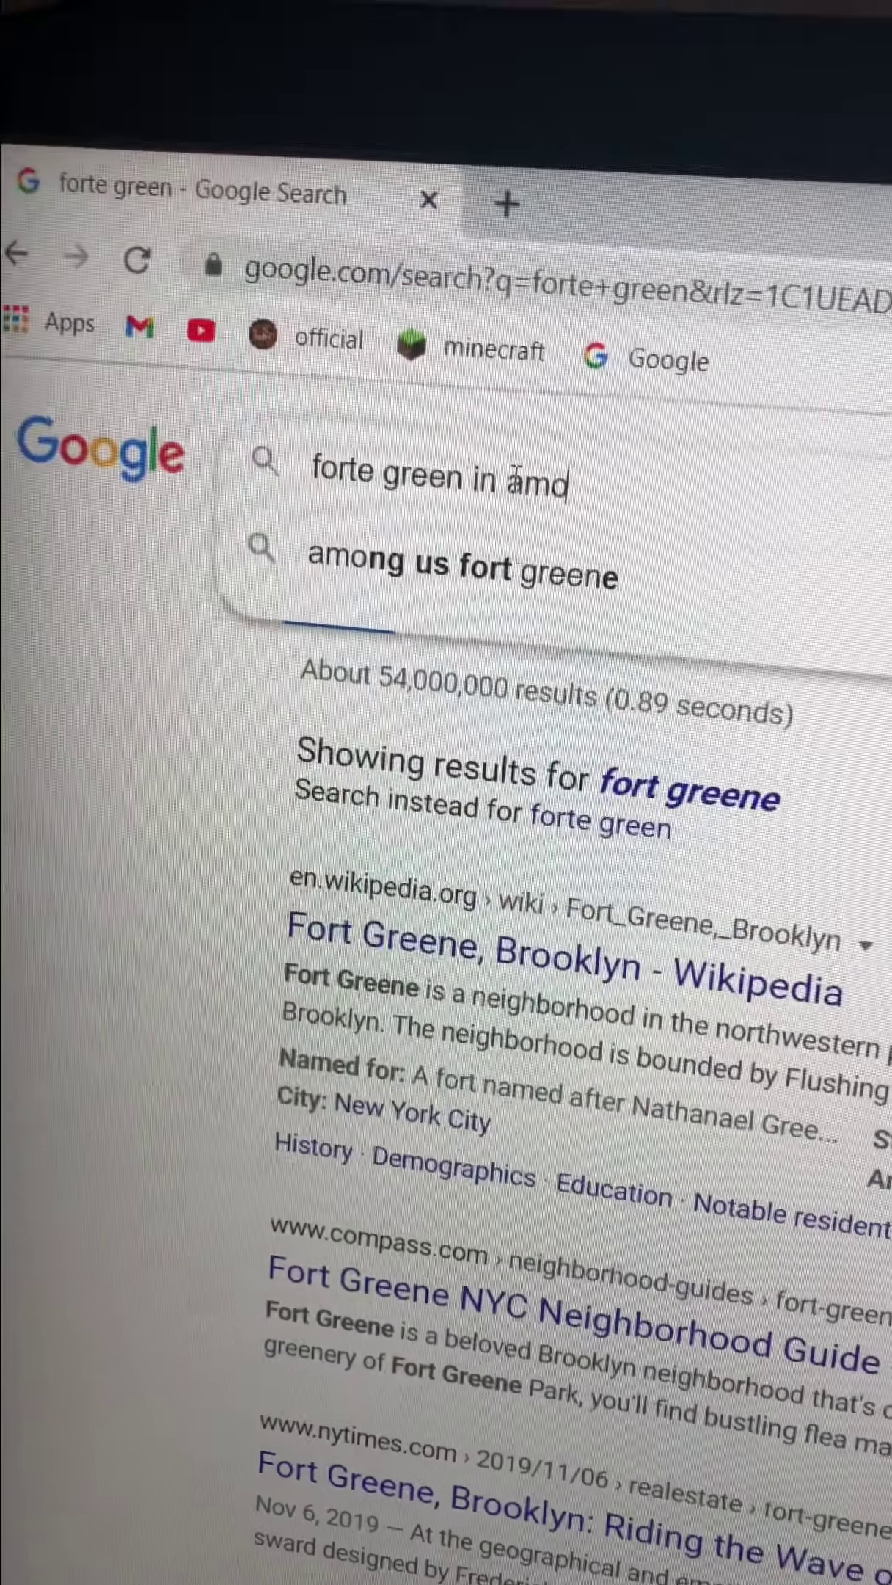
text(ngus)
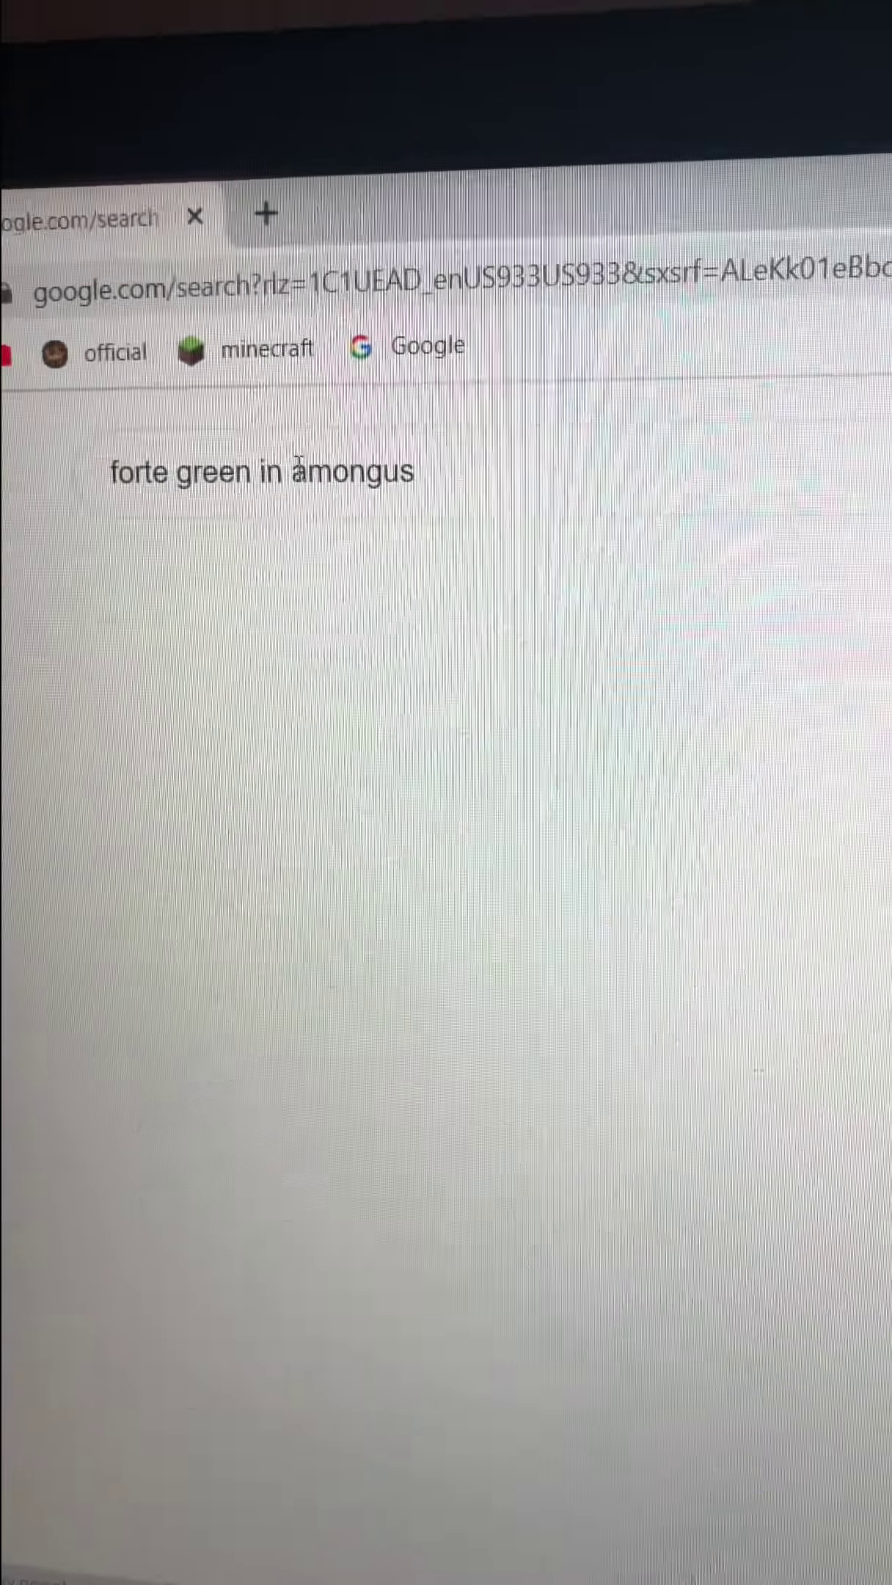
- View Google Images results for 'forte green in amongus'
click(316, 668)
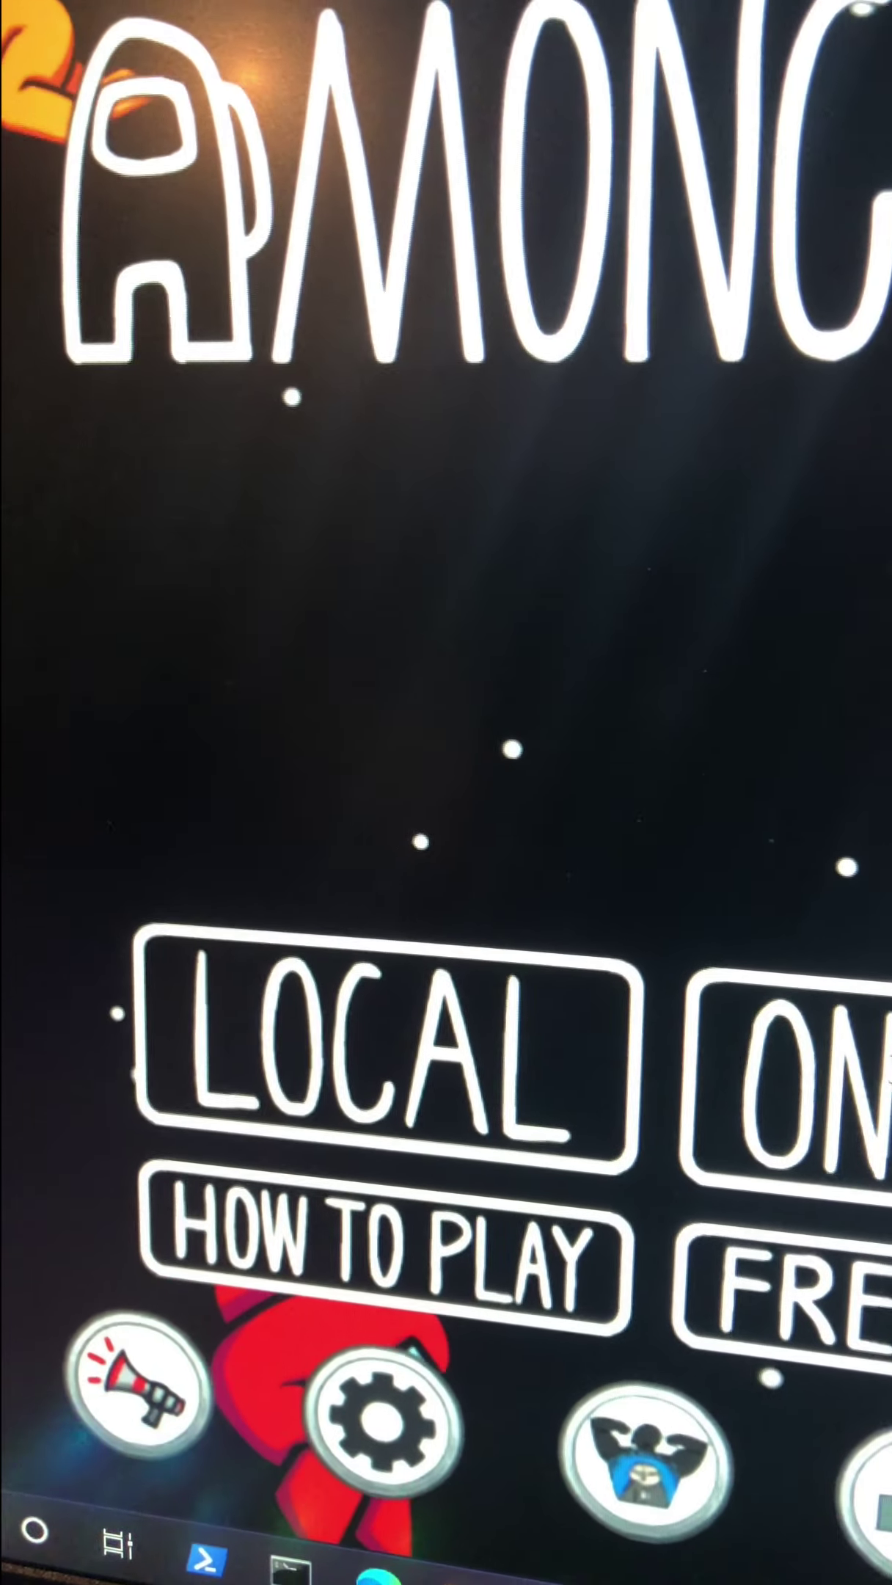
- Browse public online games and retry joining after game-is-full messages
click(793, 1077)
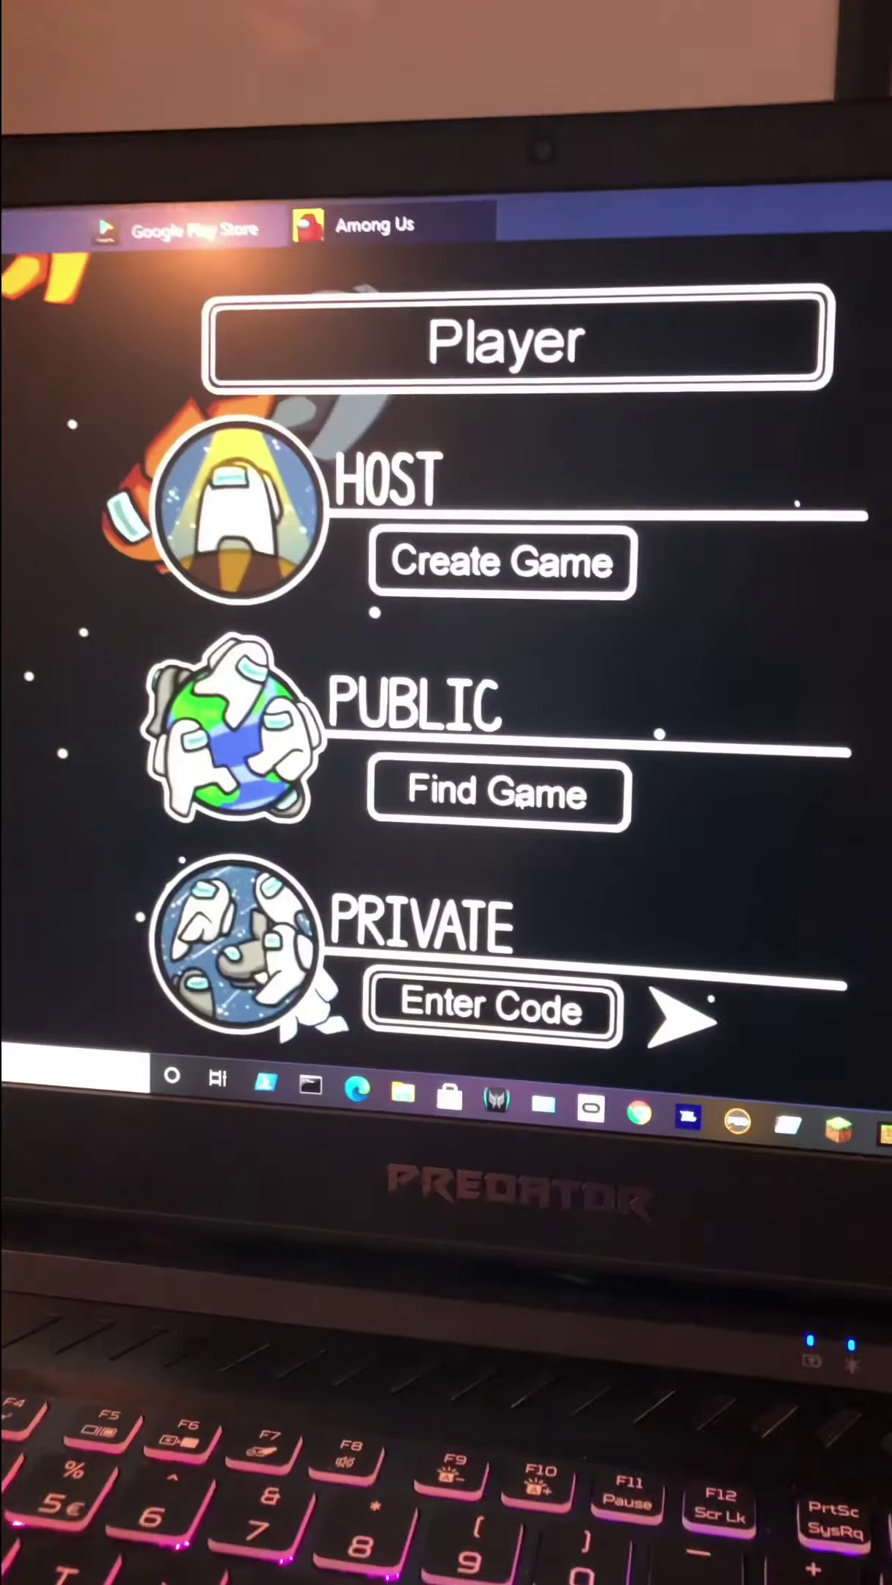
click(499, 792)
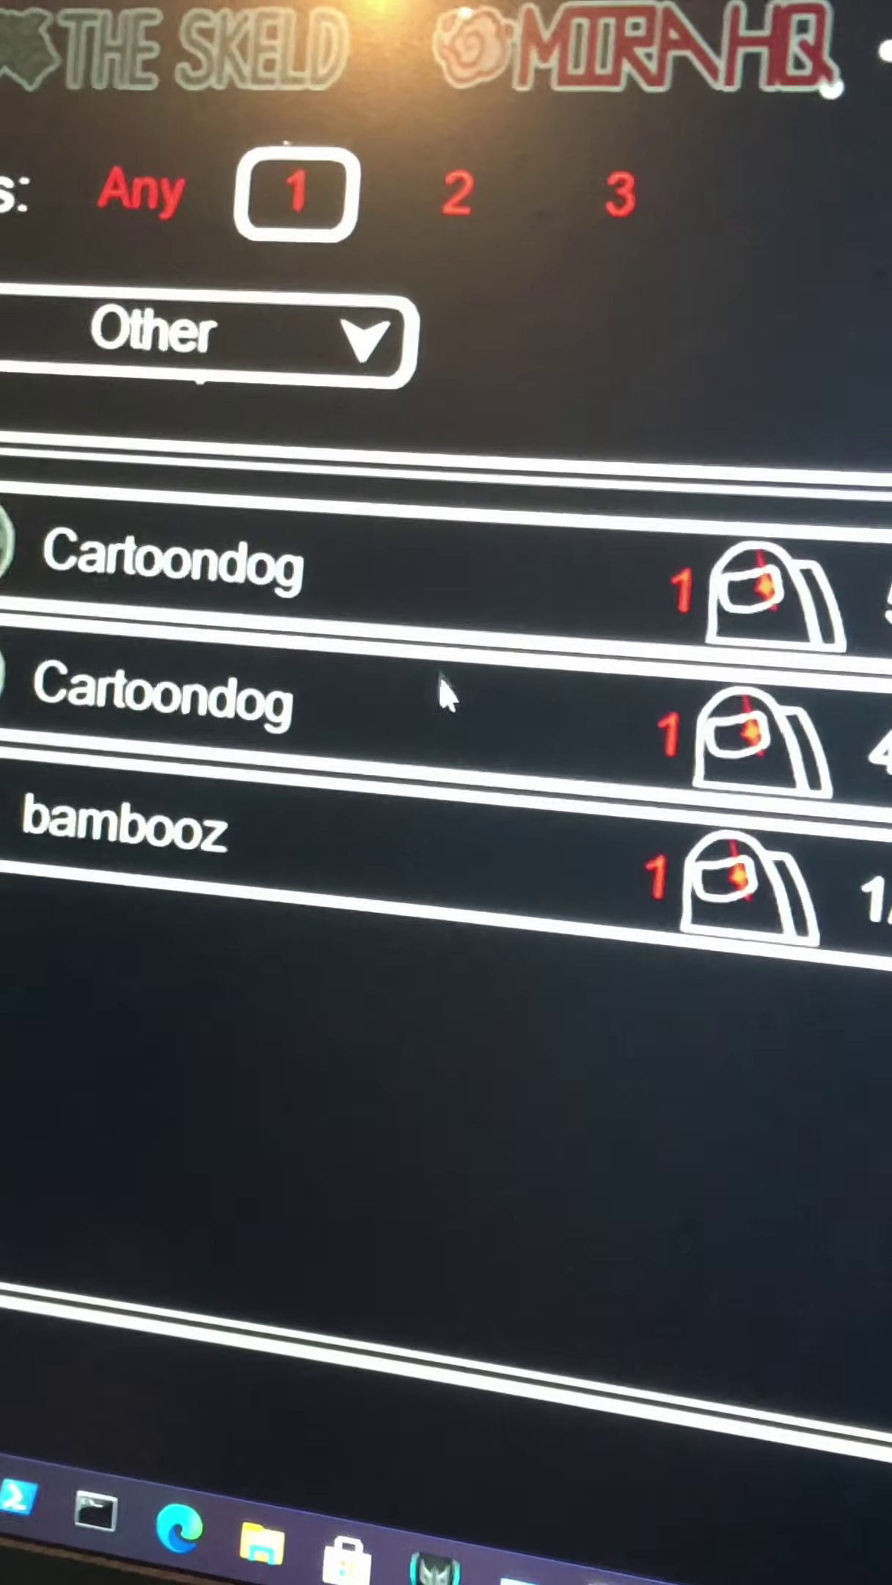
click(554, 885)
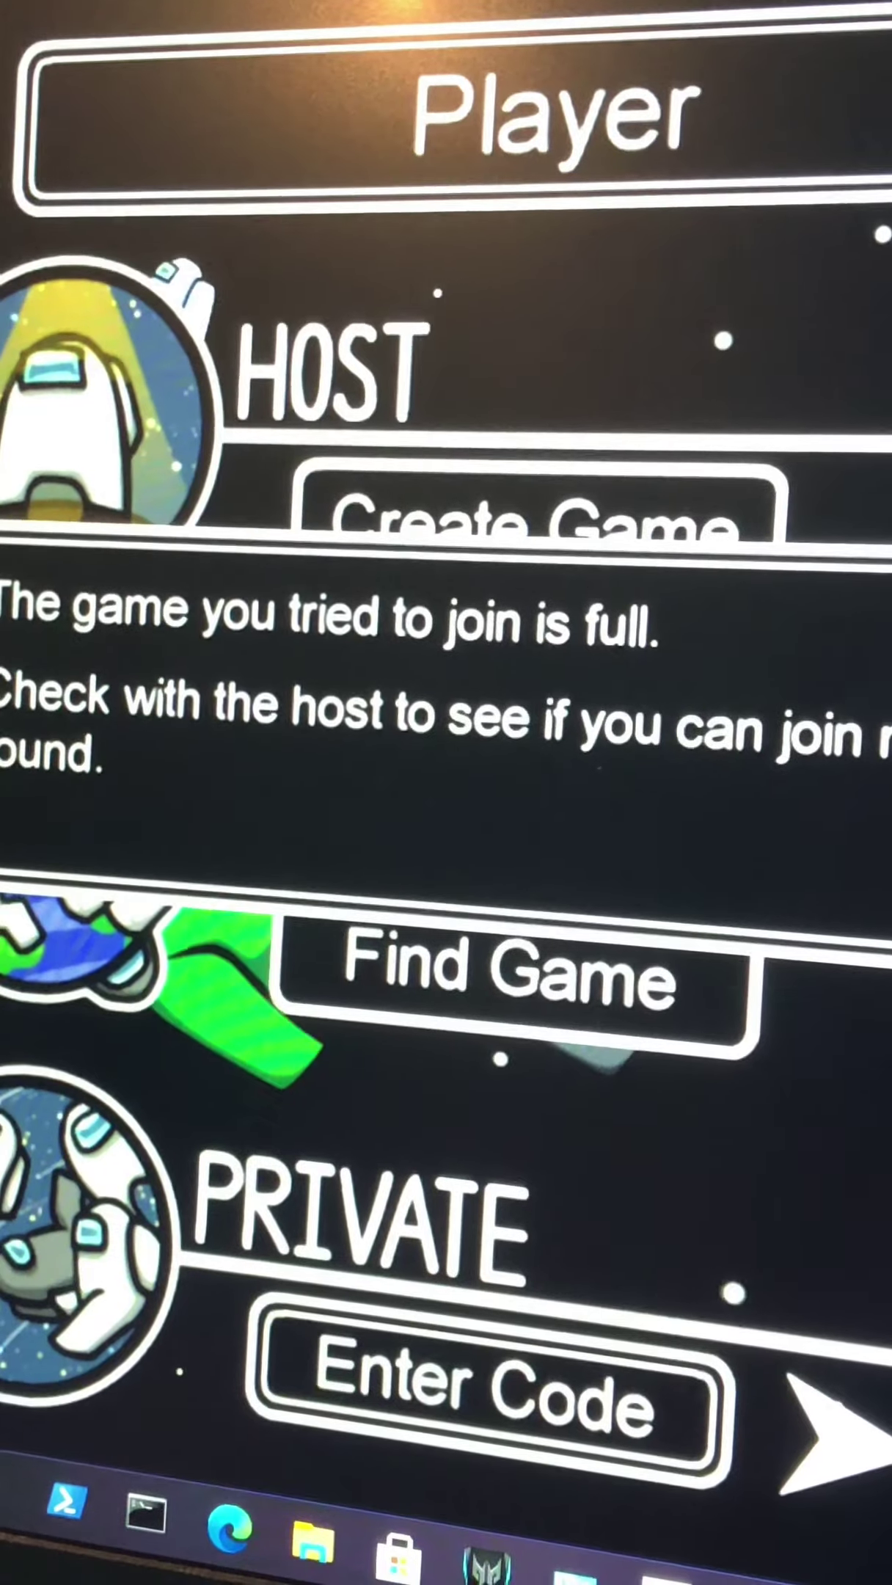
click(496, 718)
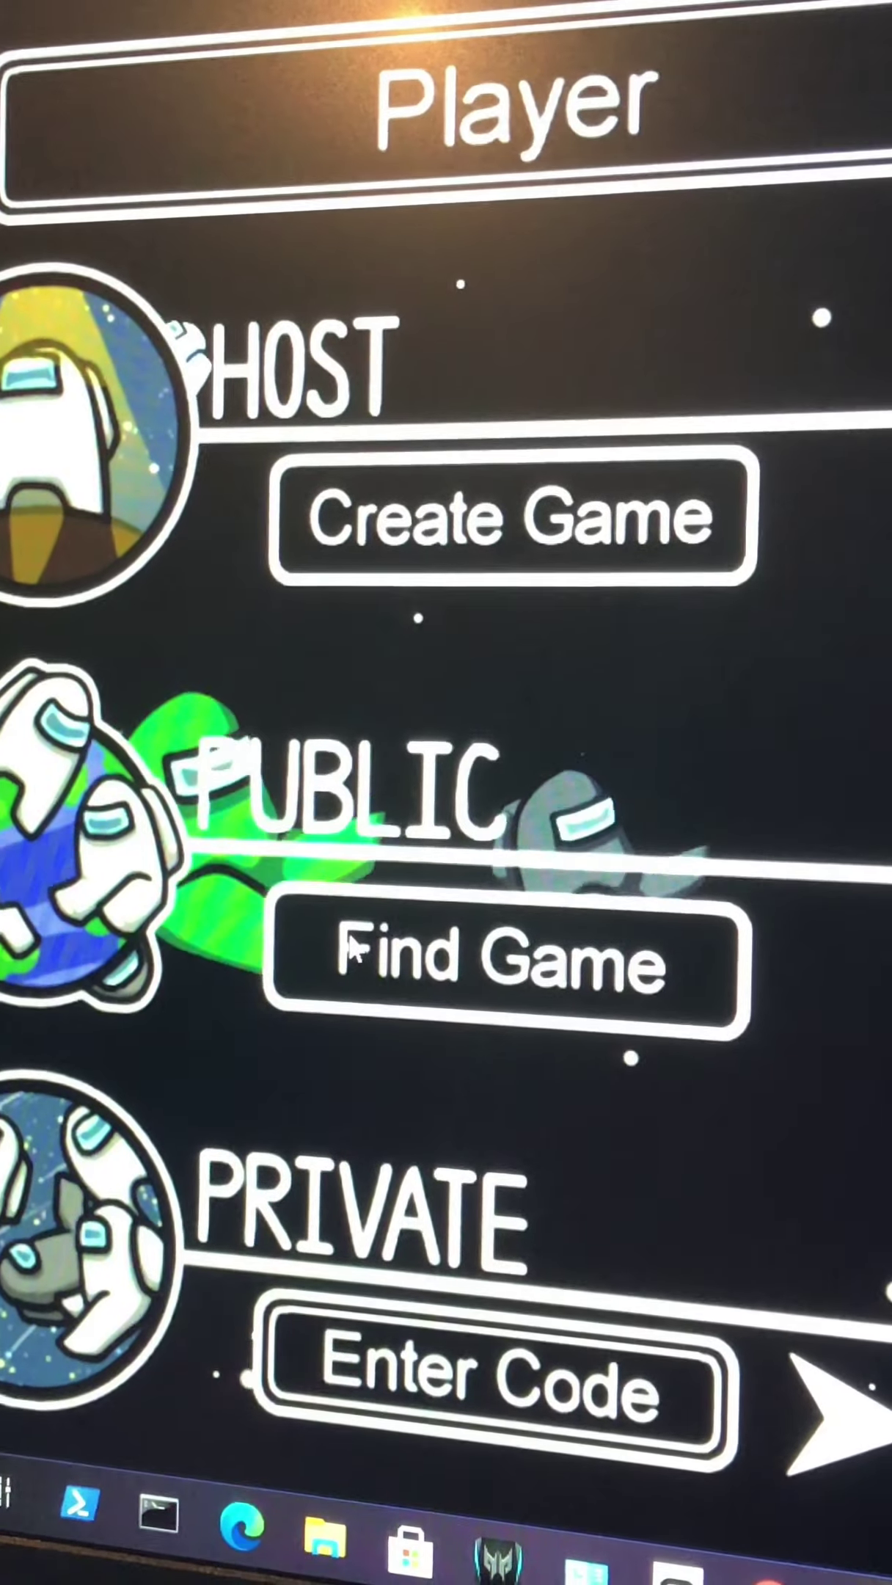
click(489, 978)
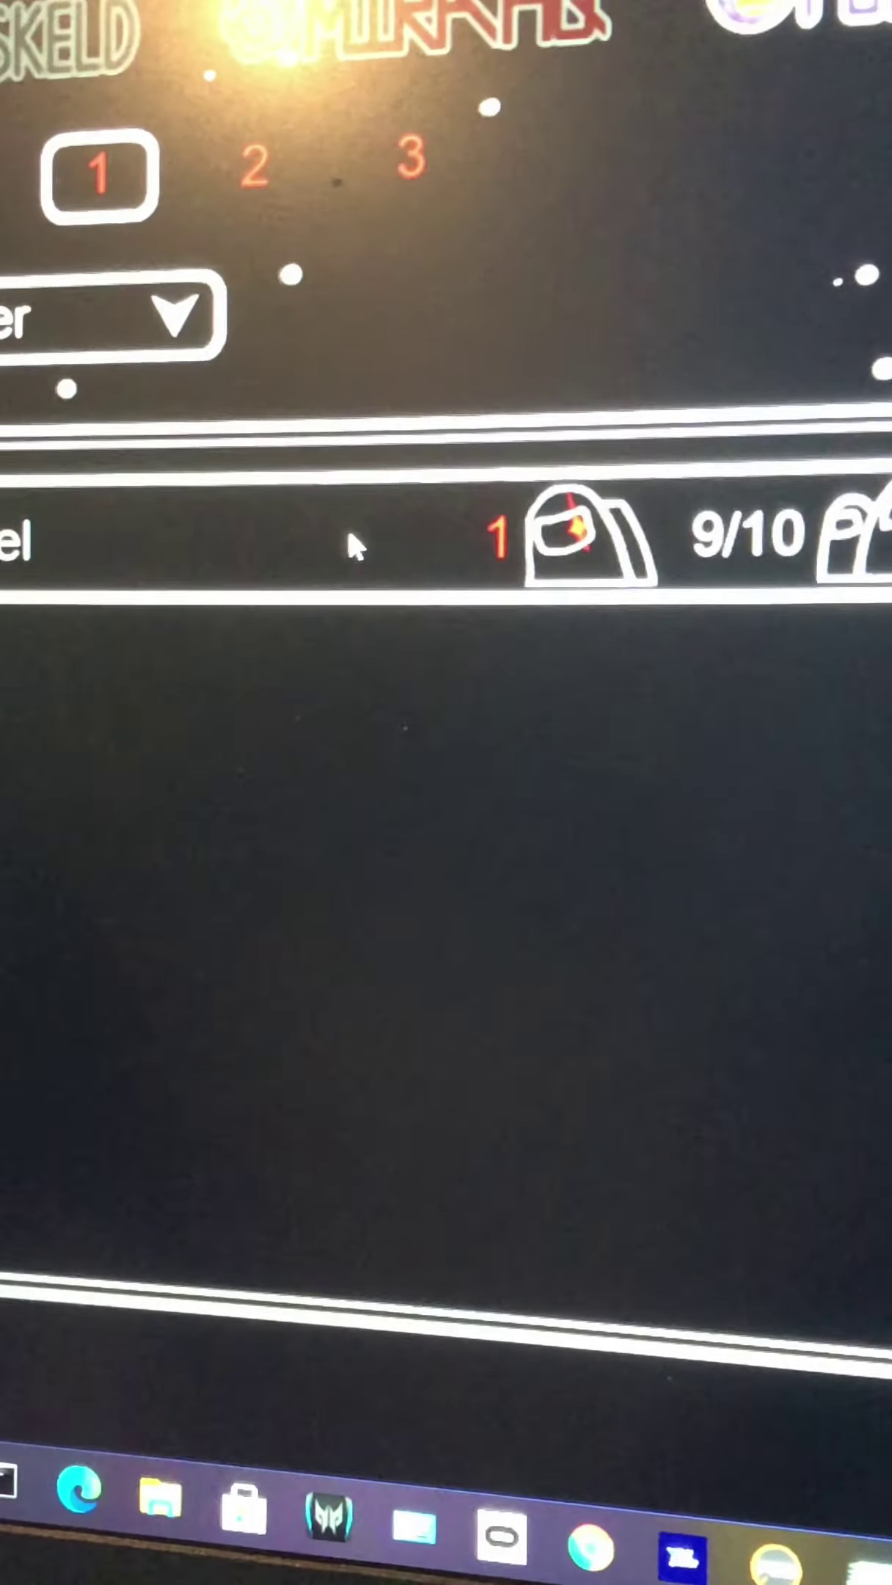
click(347, 544)
click(372, 866)
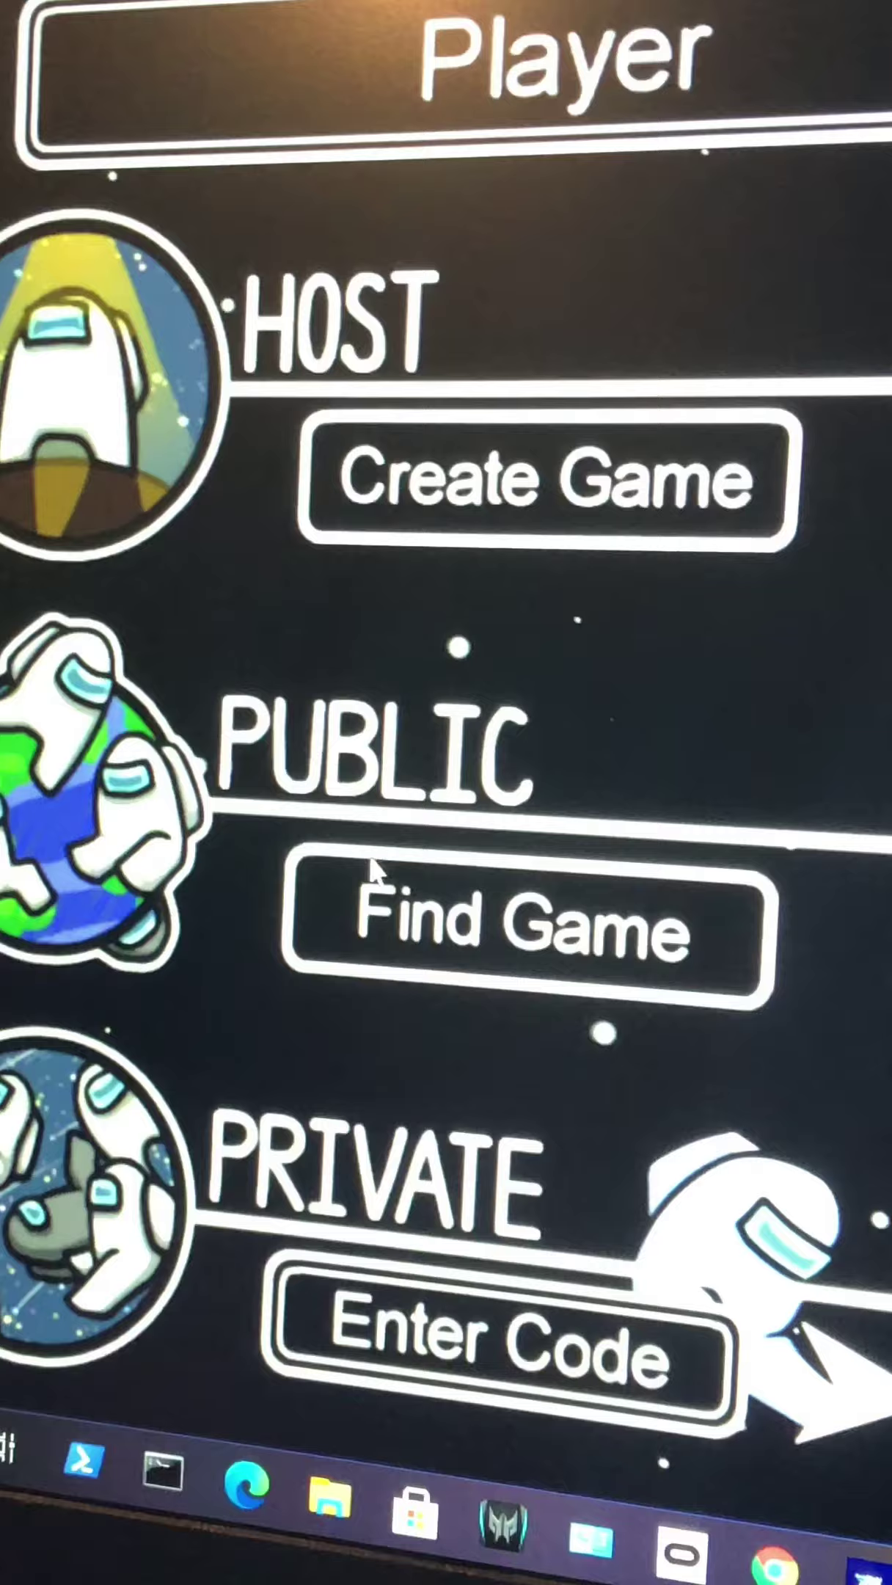
click(374, 870)
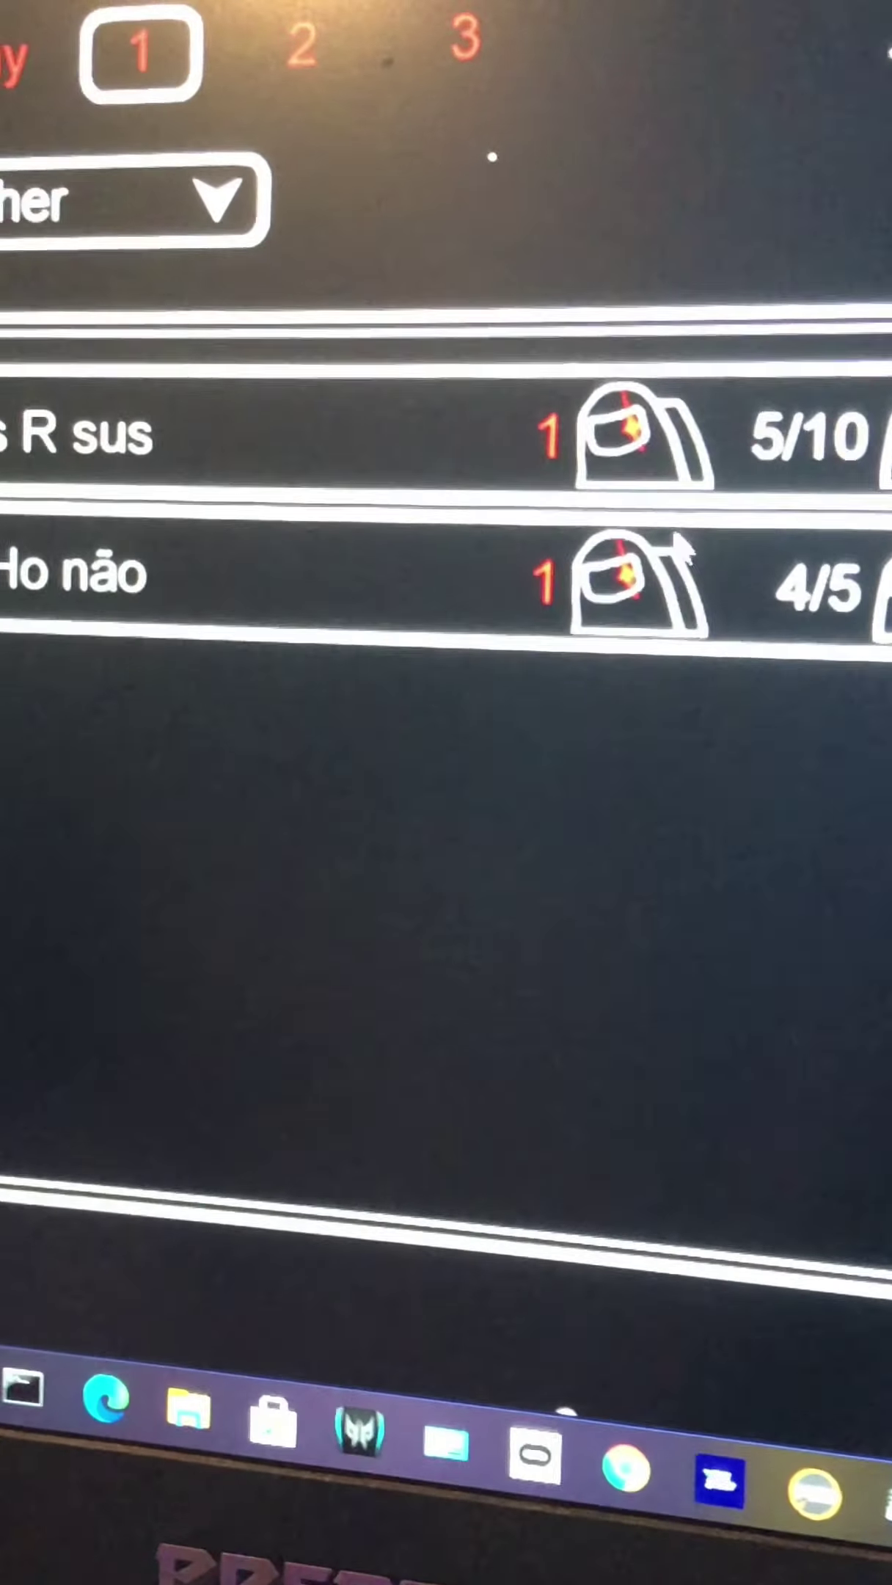
click(372, 433)
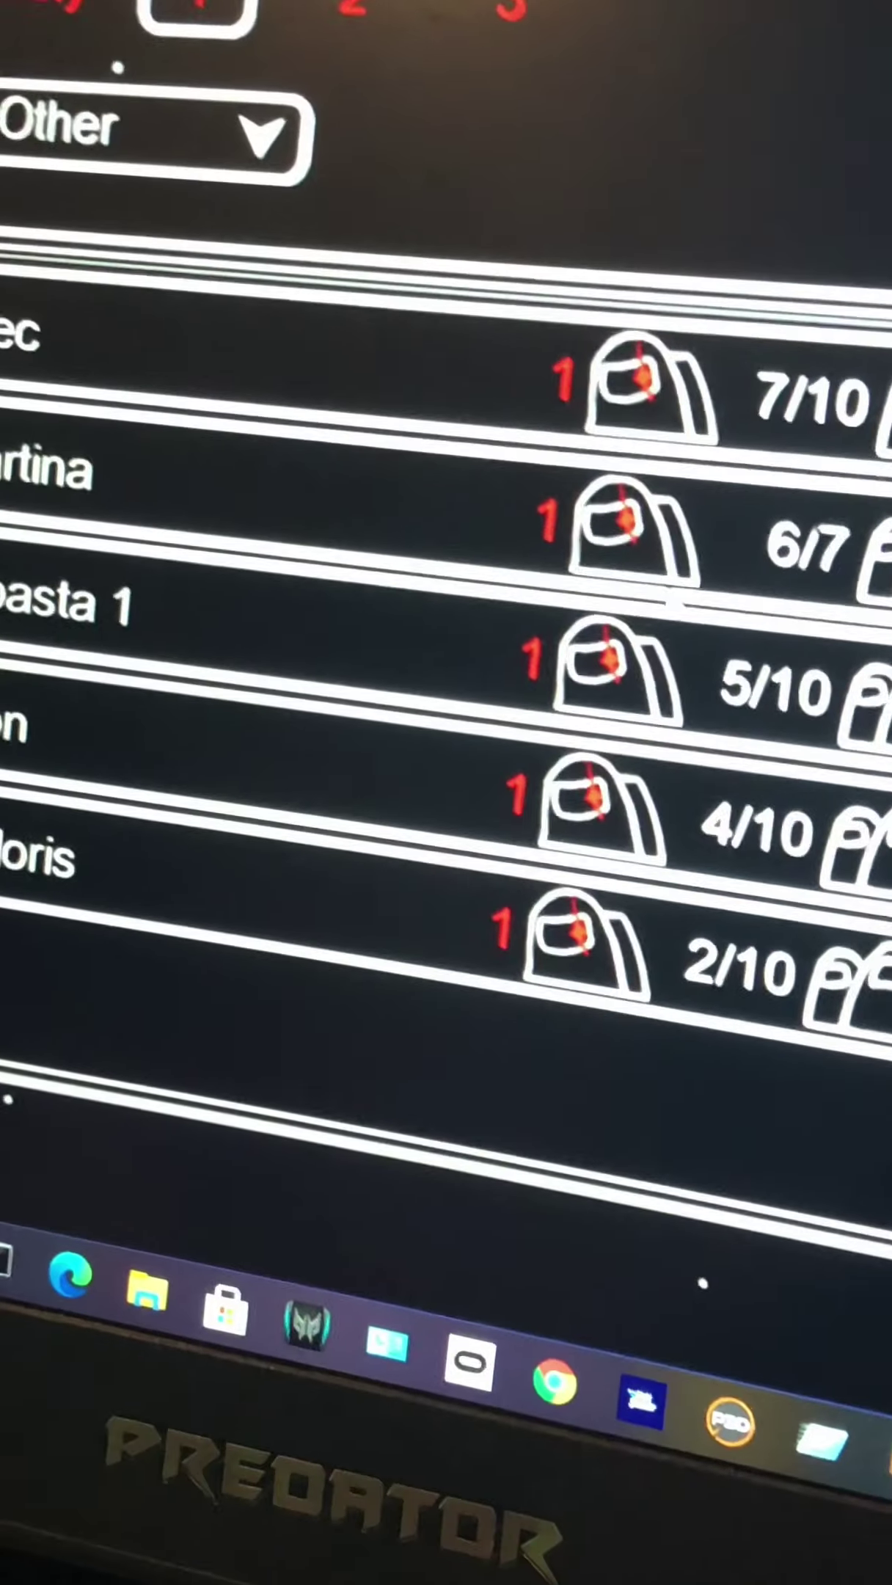
- Keep retrying full lobbies until joining lobby MYCRFF
click(743, 978)
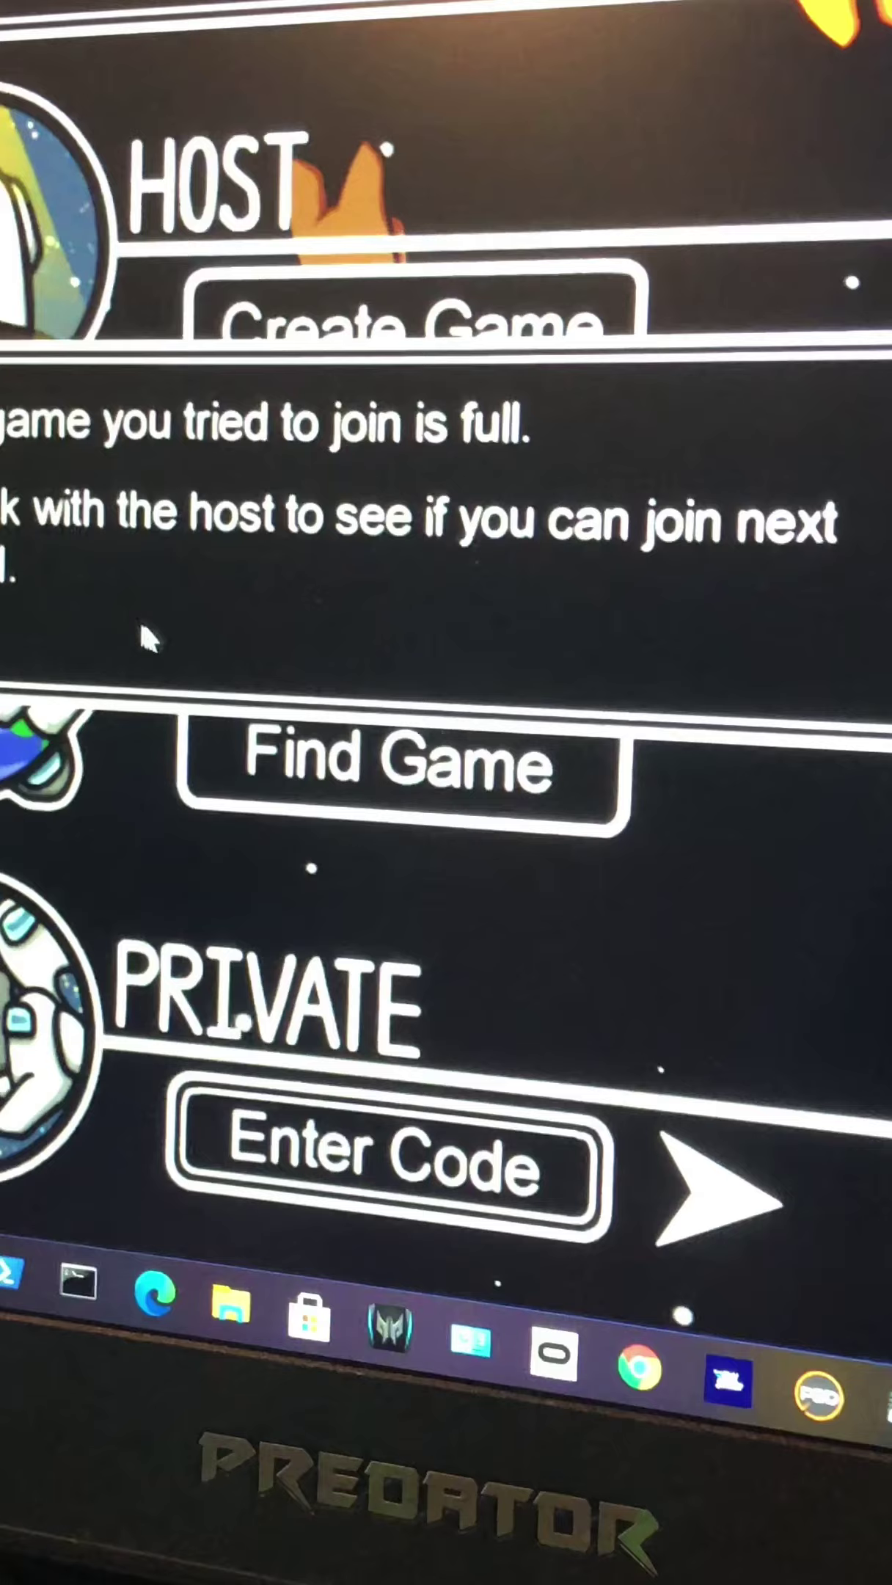
click(309, 743)
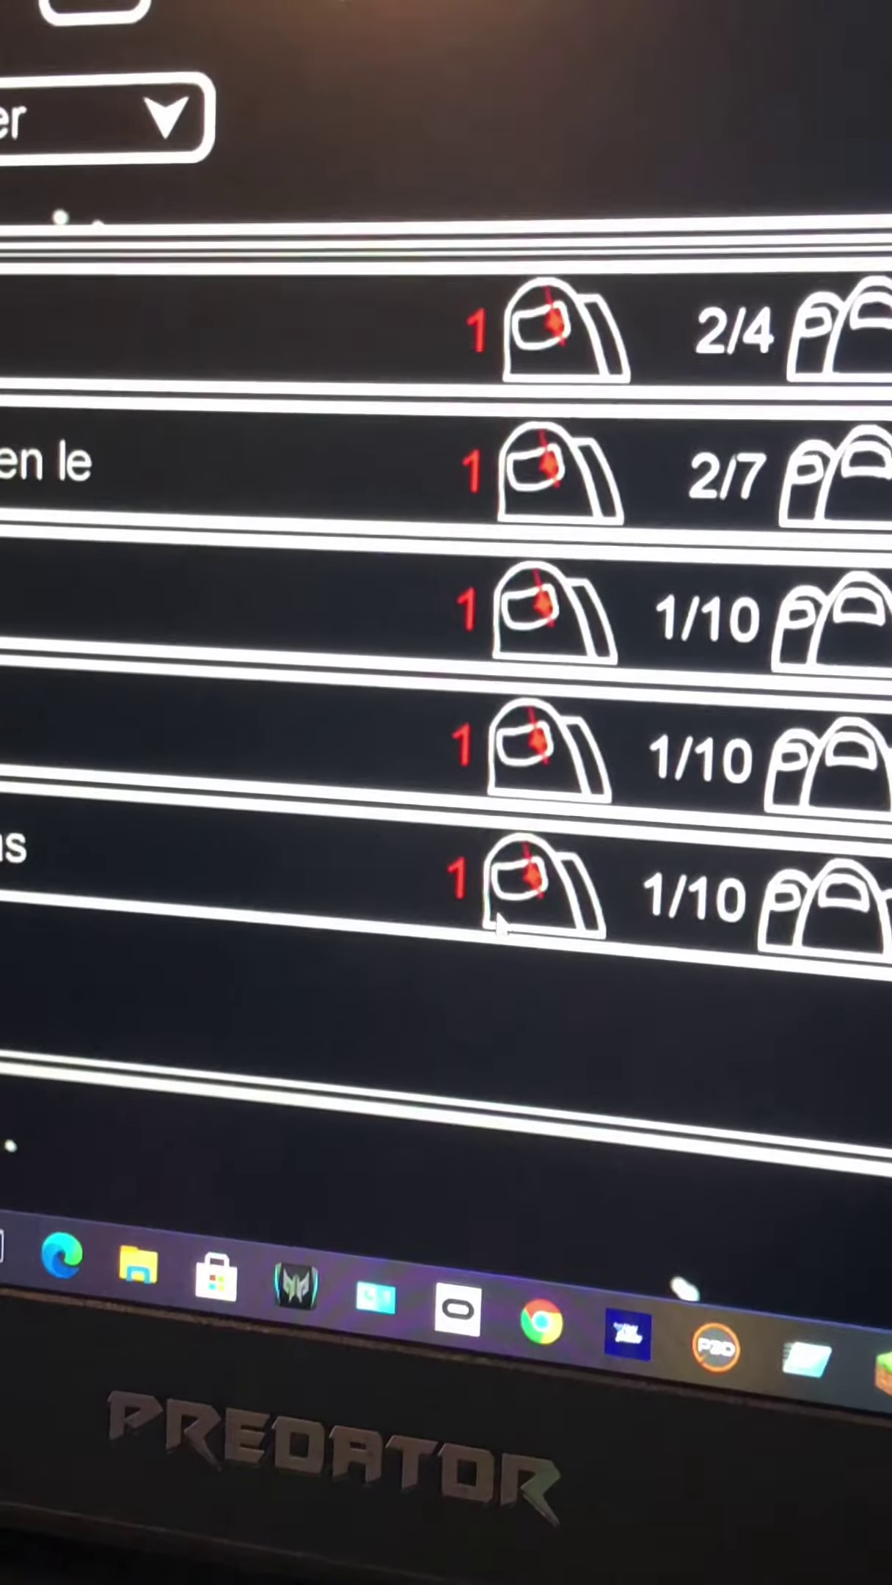
click(497, 924)
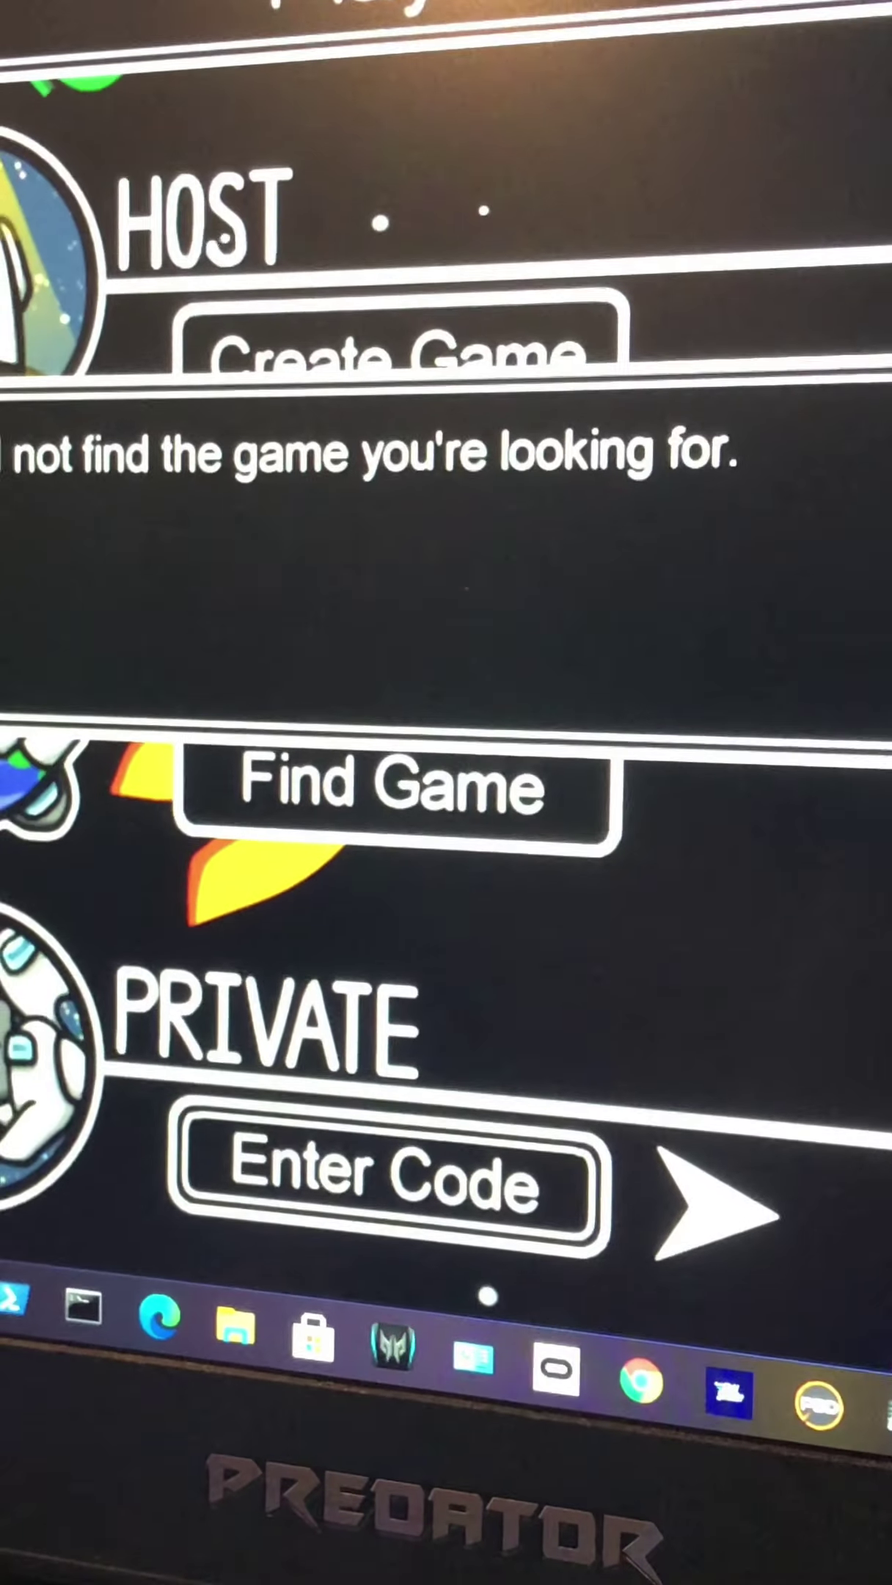
click(372, 780)
click(372, 787)
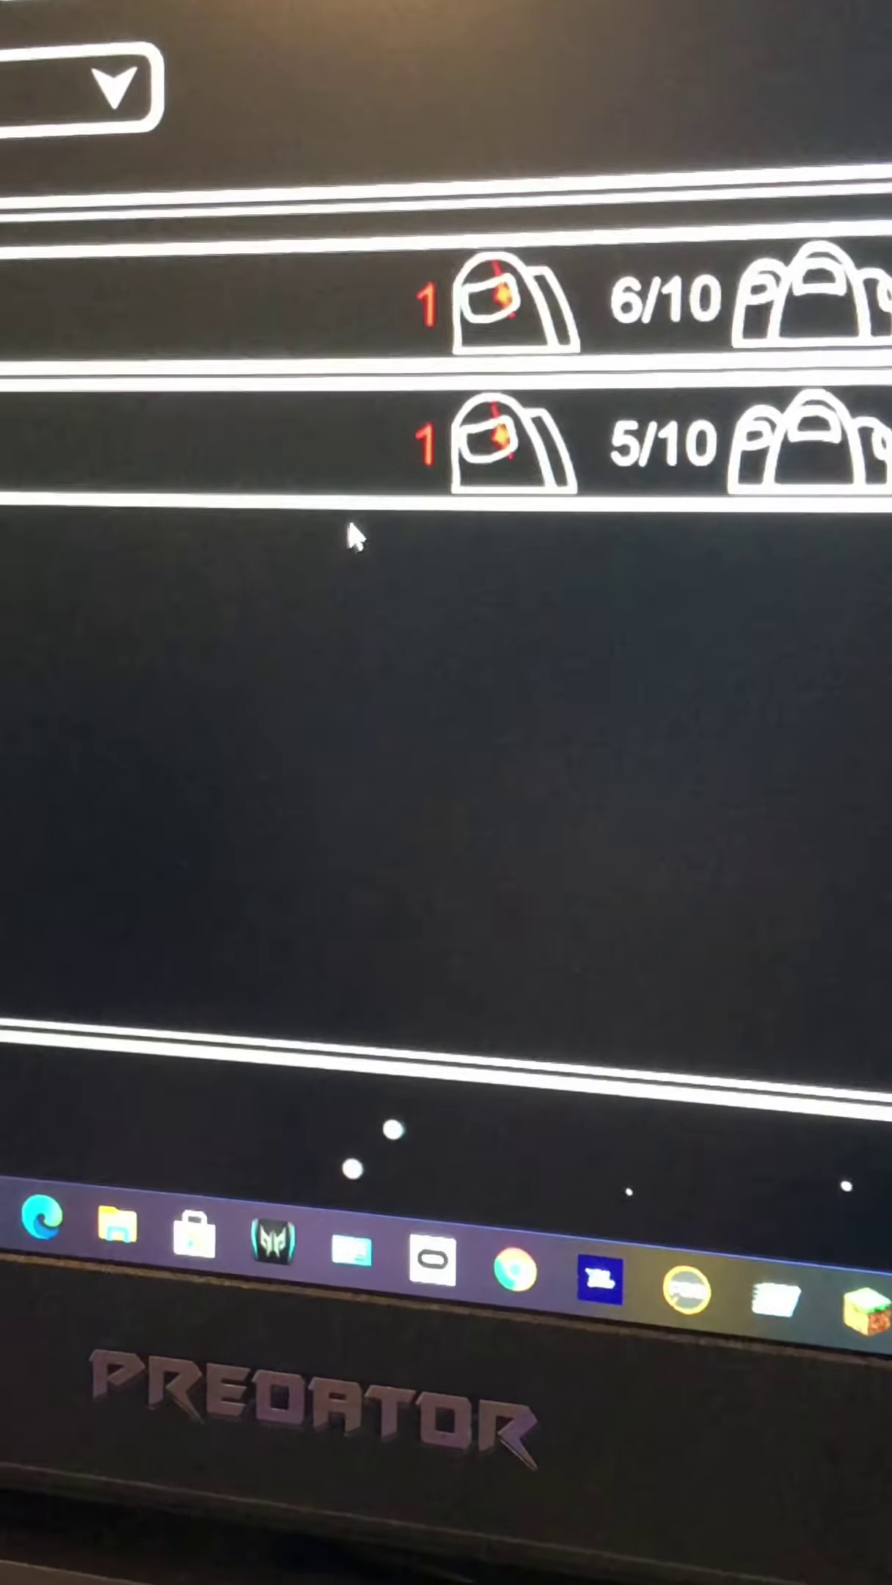
click(545, 465)
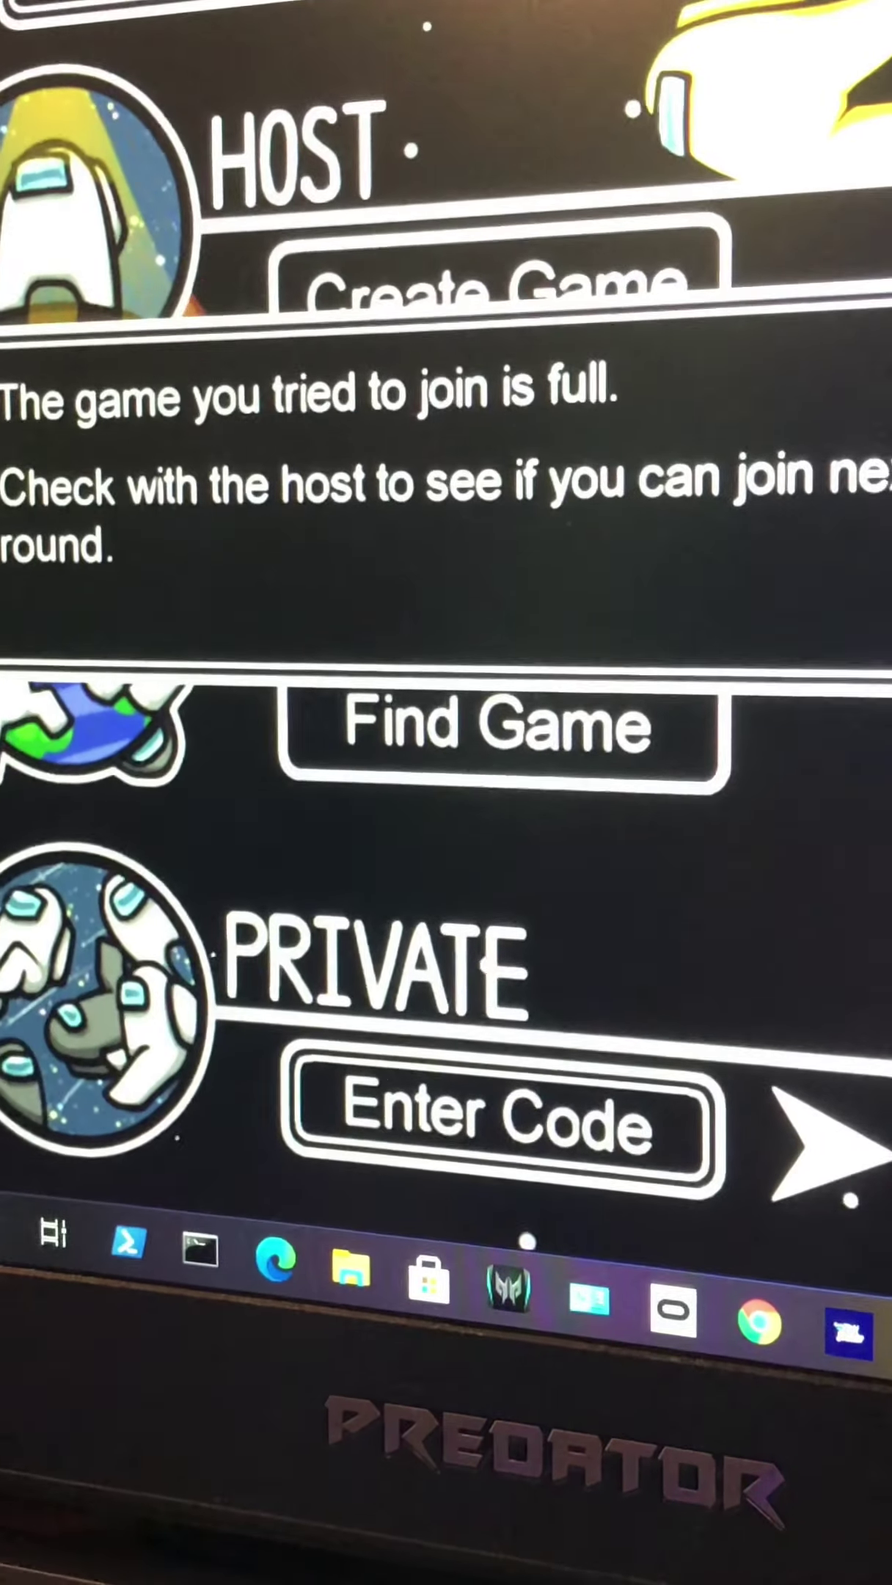
click(396, 715)
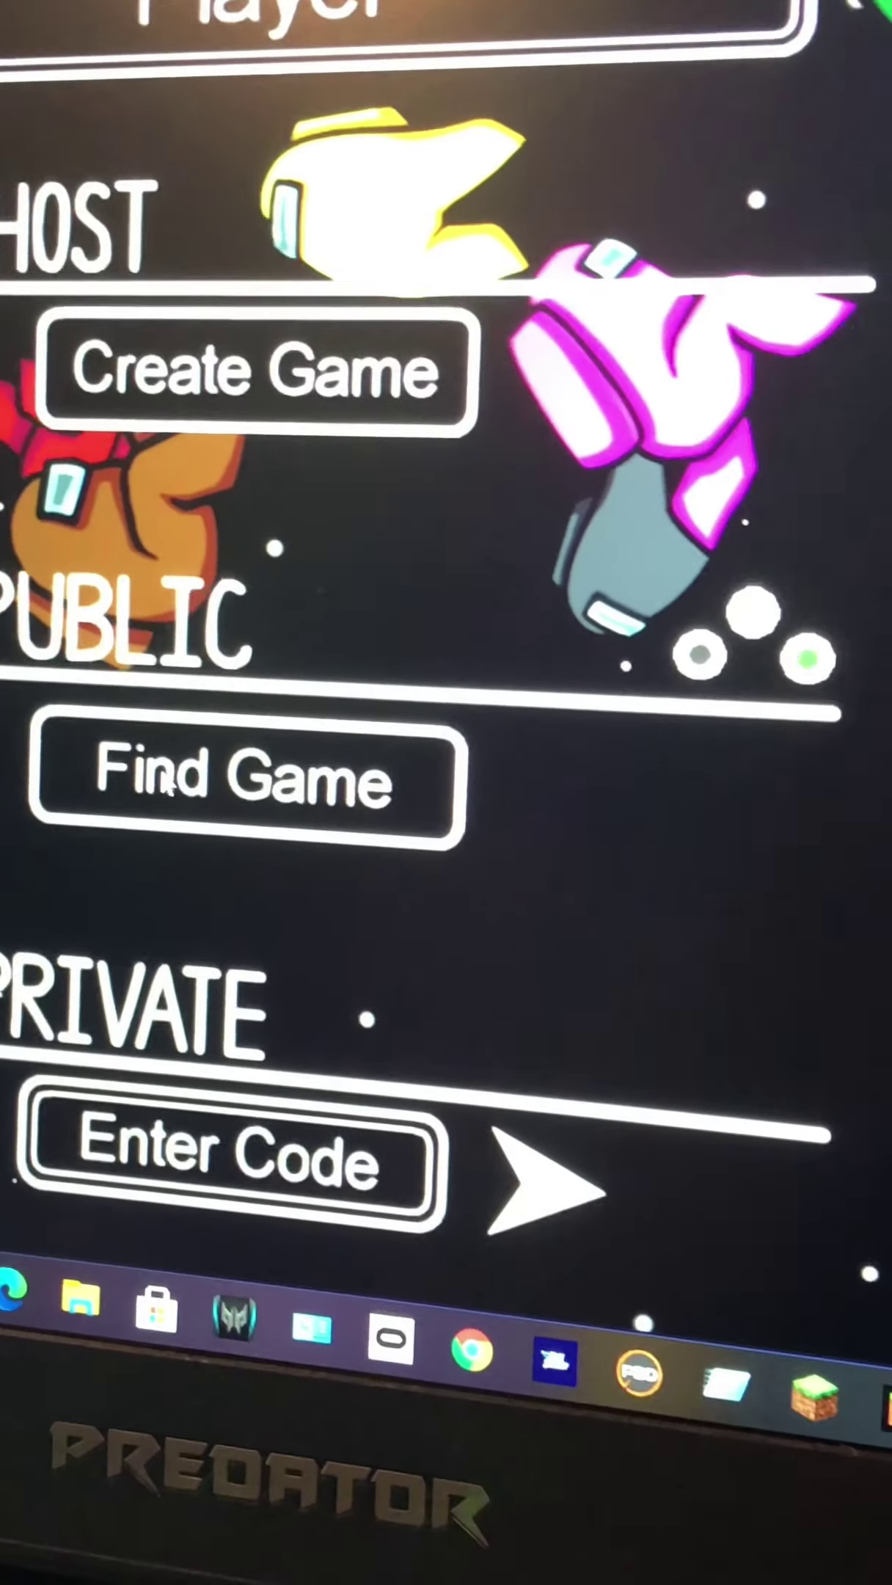
click(396, 715)
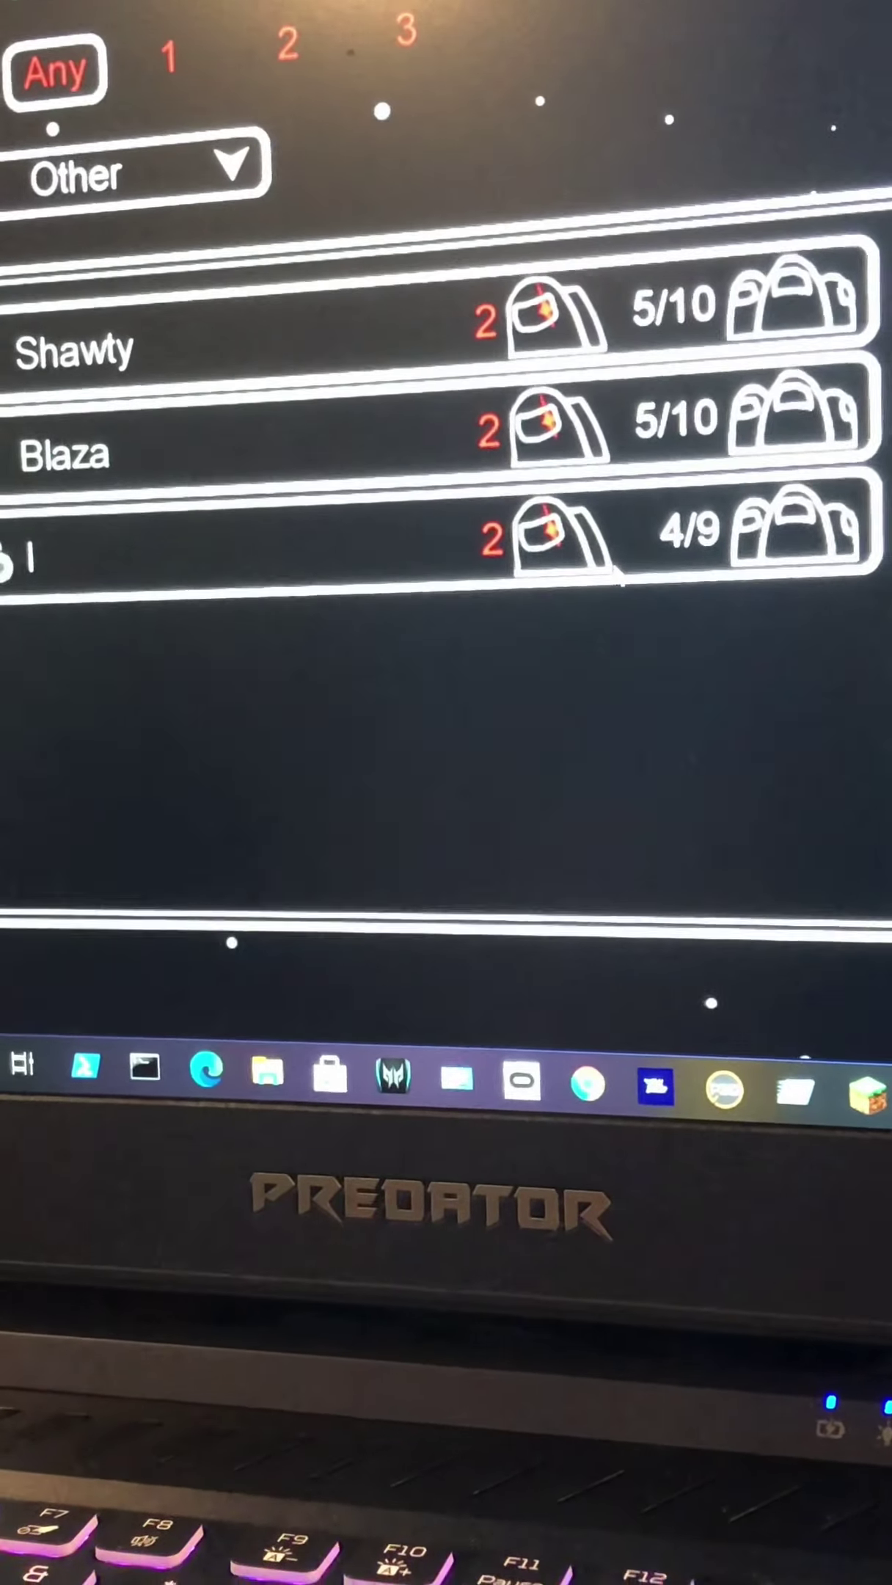
click(619, 580)
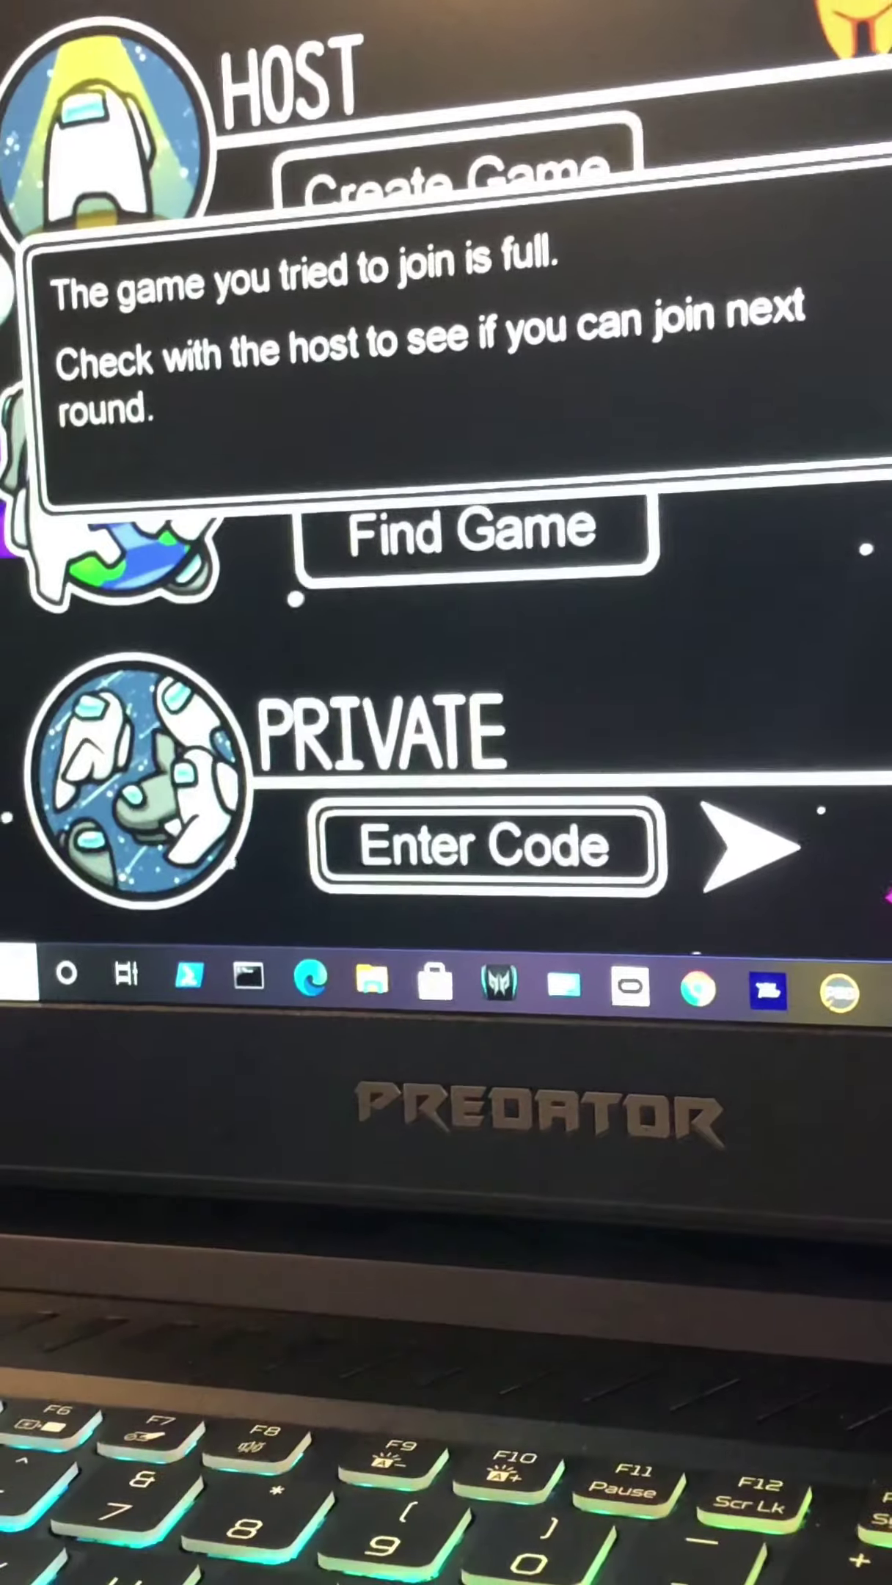
click(349, 355)
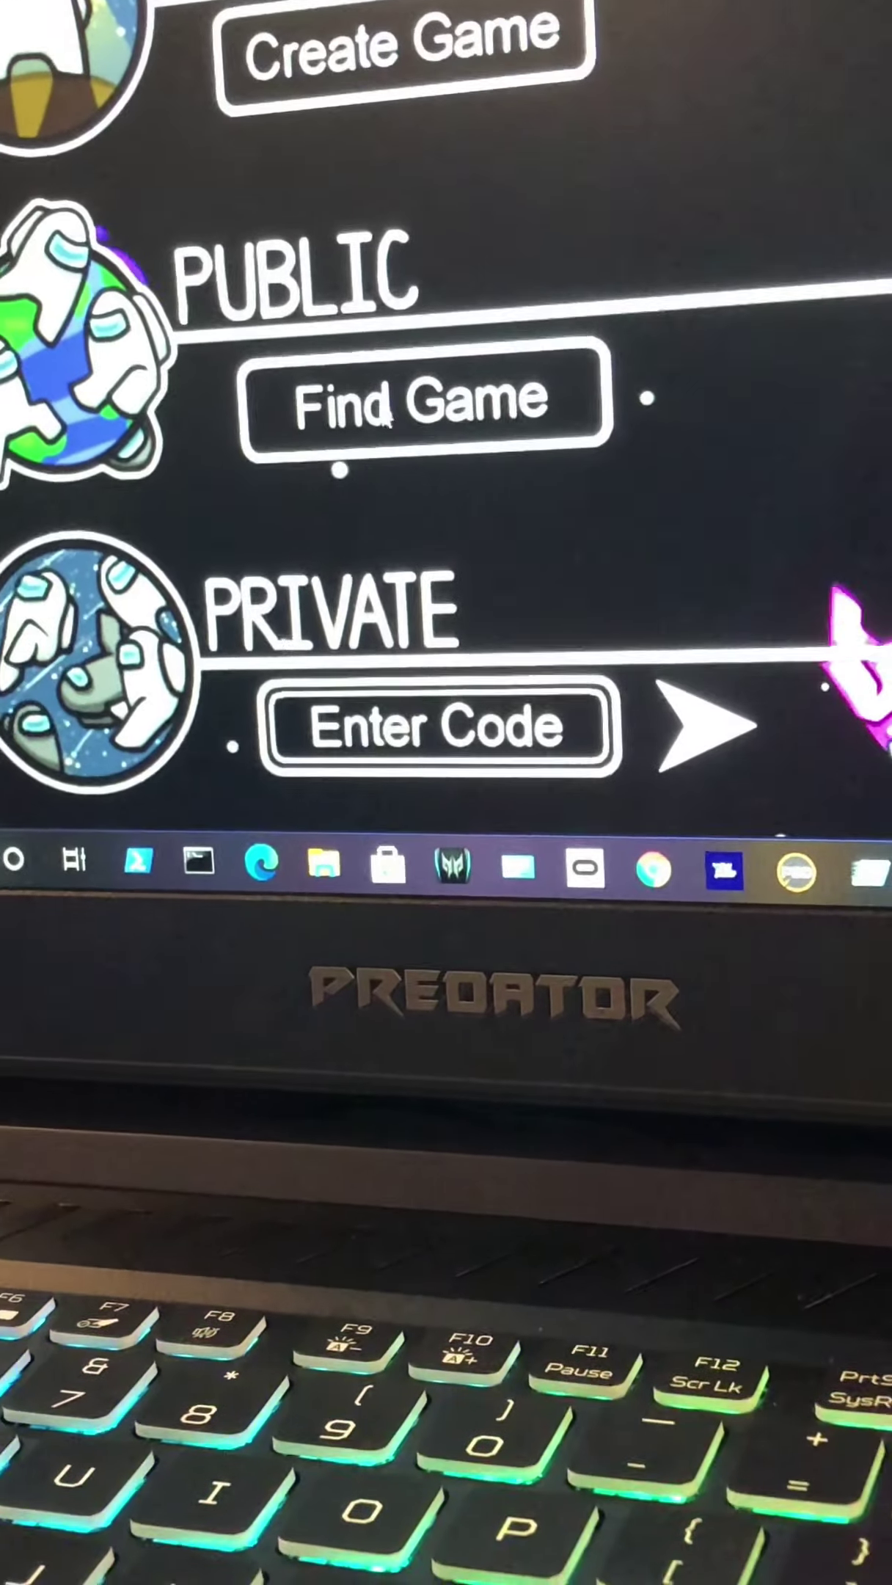
click(362, 384)
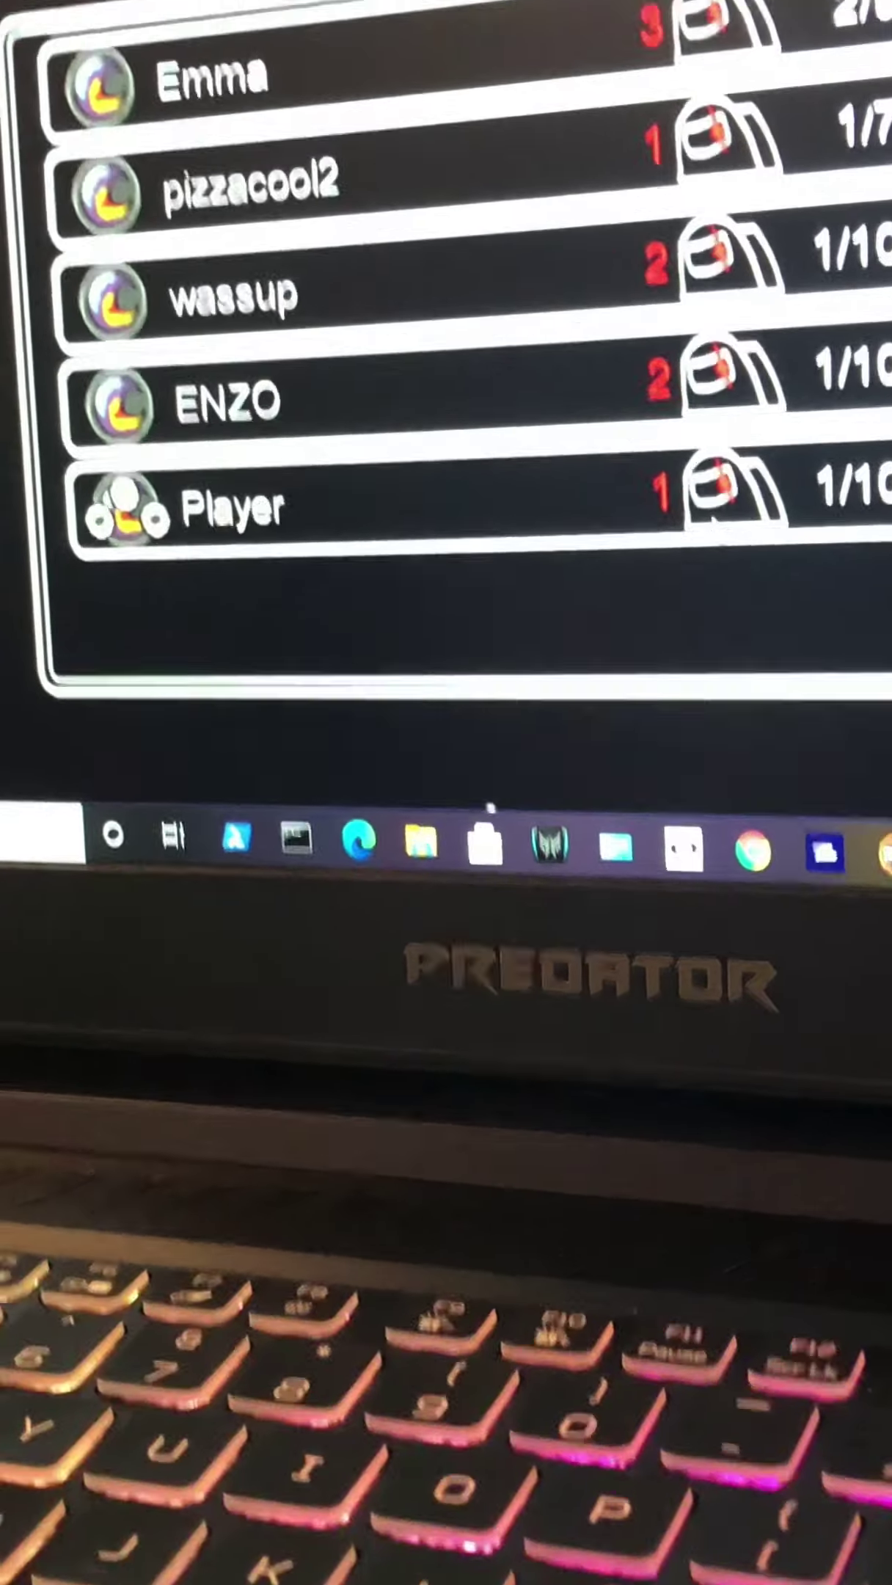
click(454, 387)
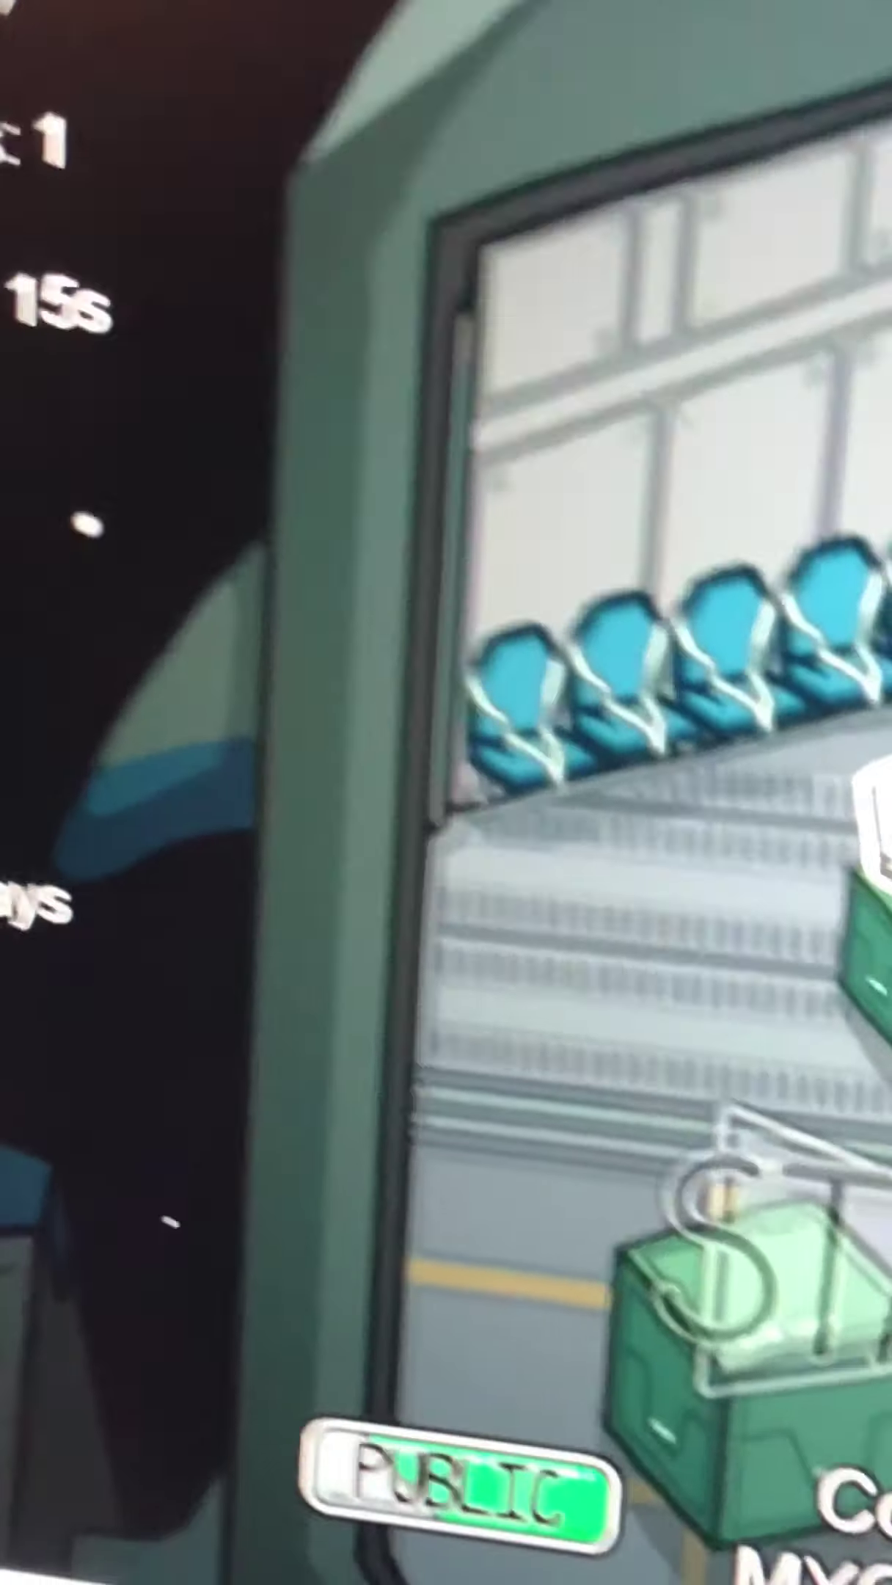
key(e)
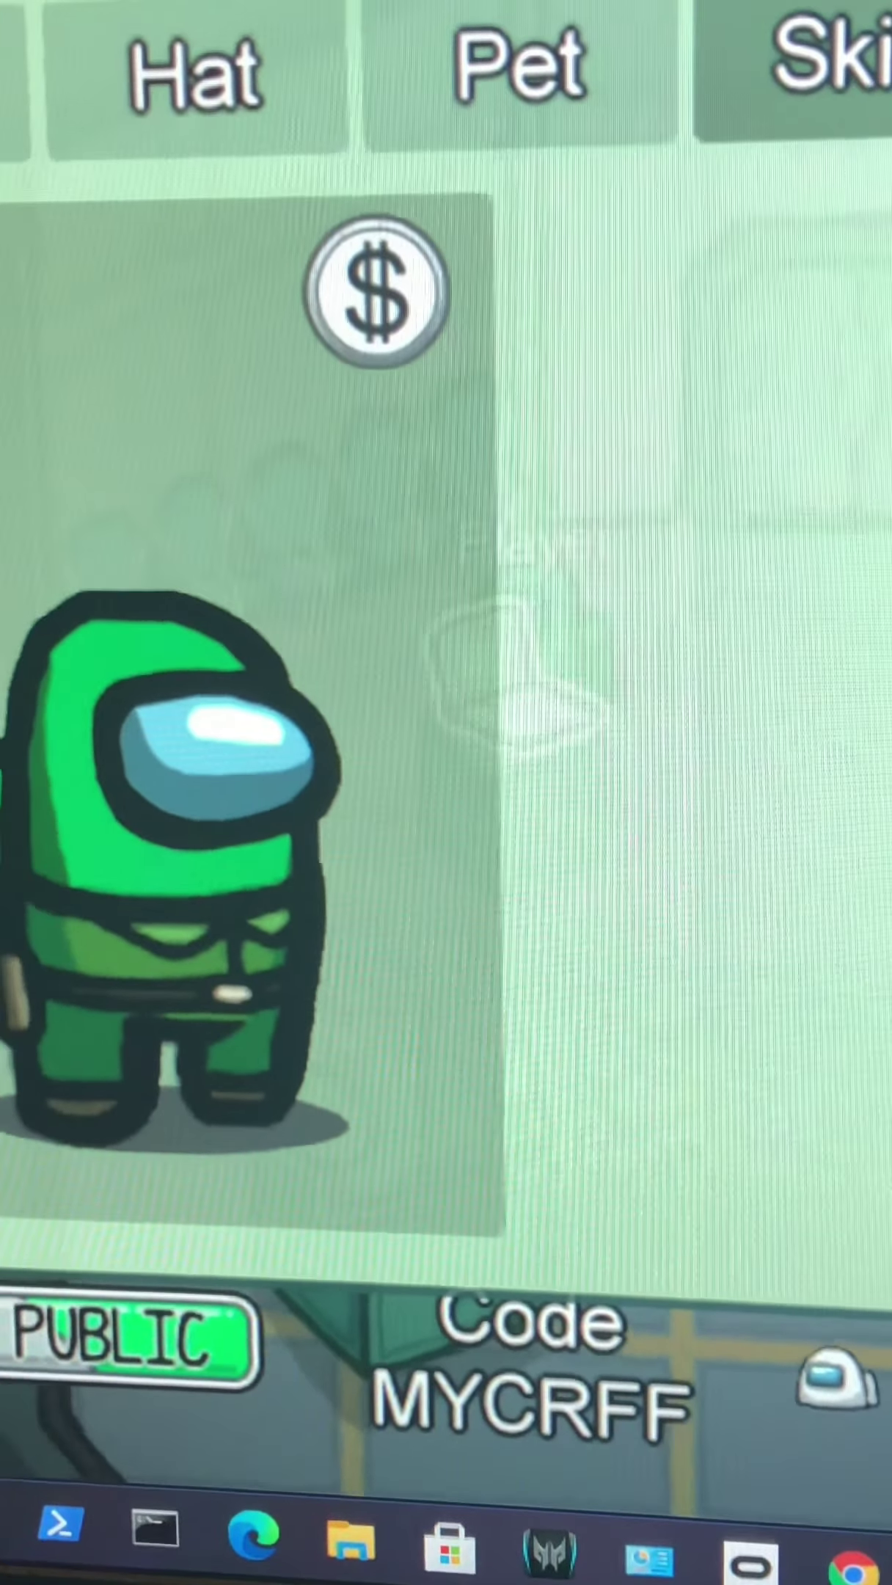
click(341, 68)
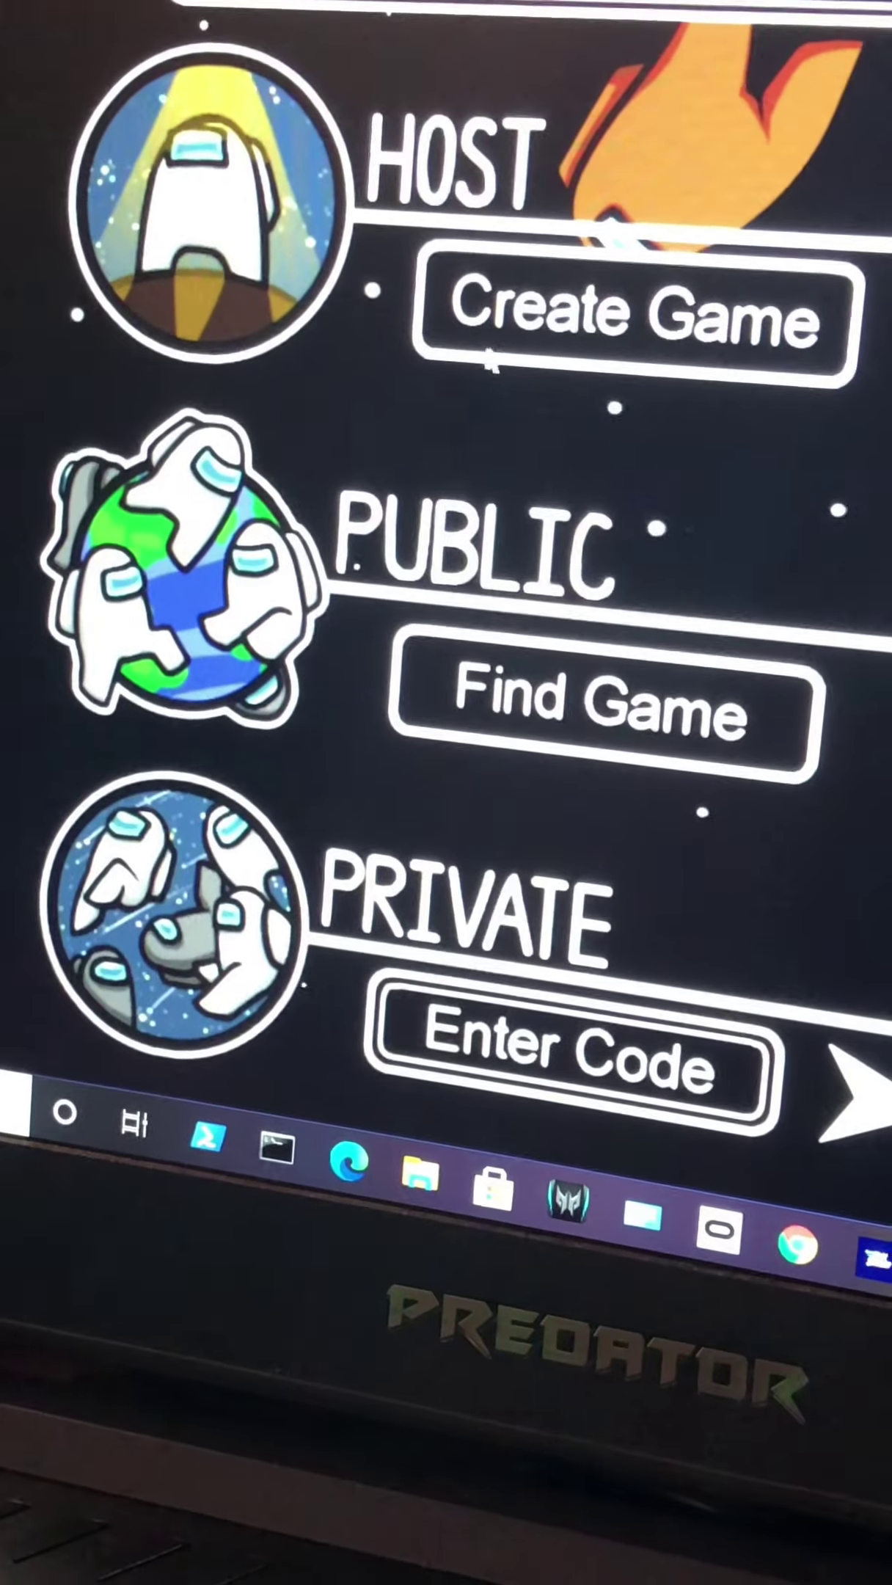
click(524, 672)
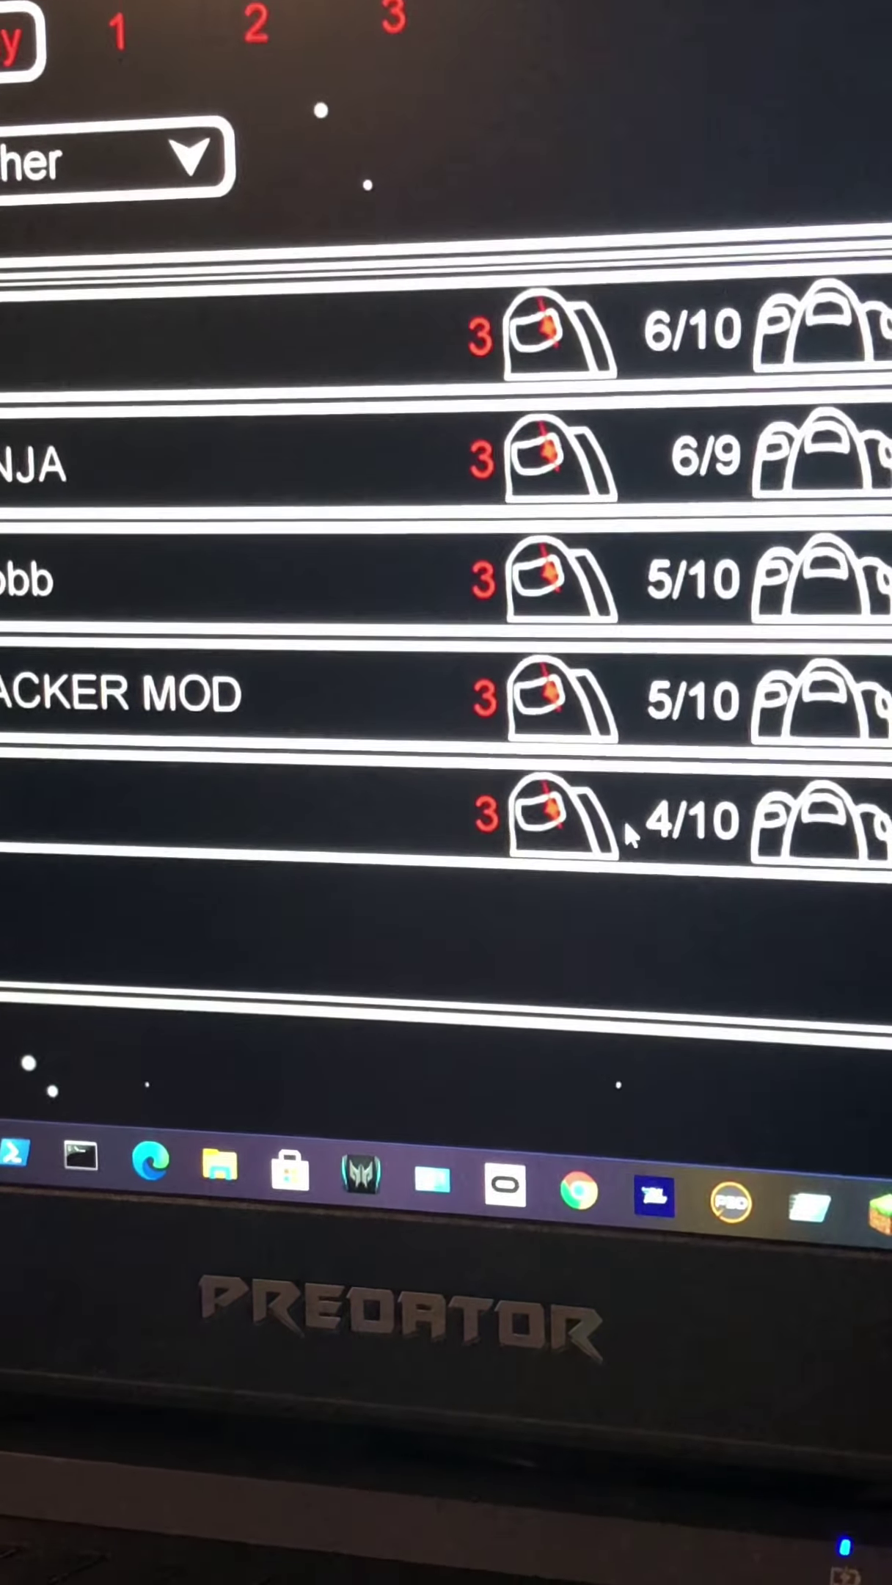
click(630, 823)
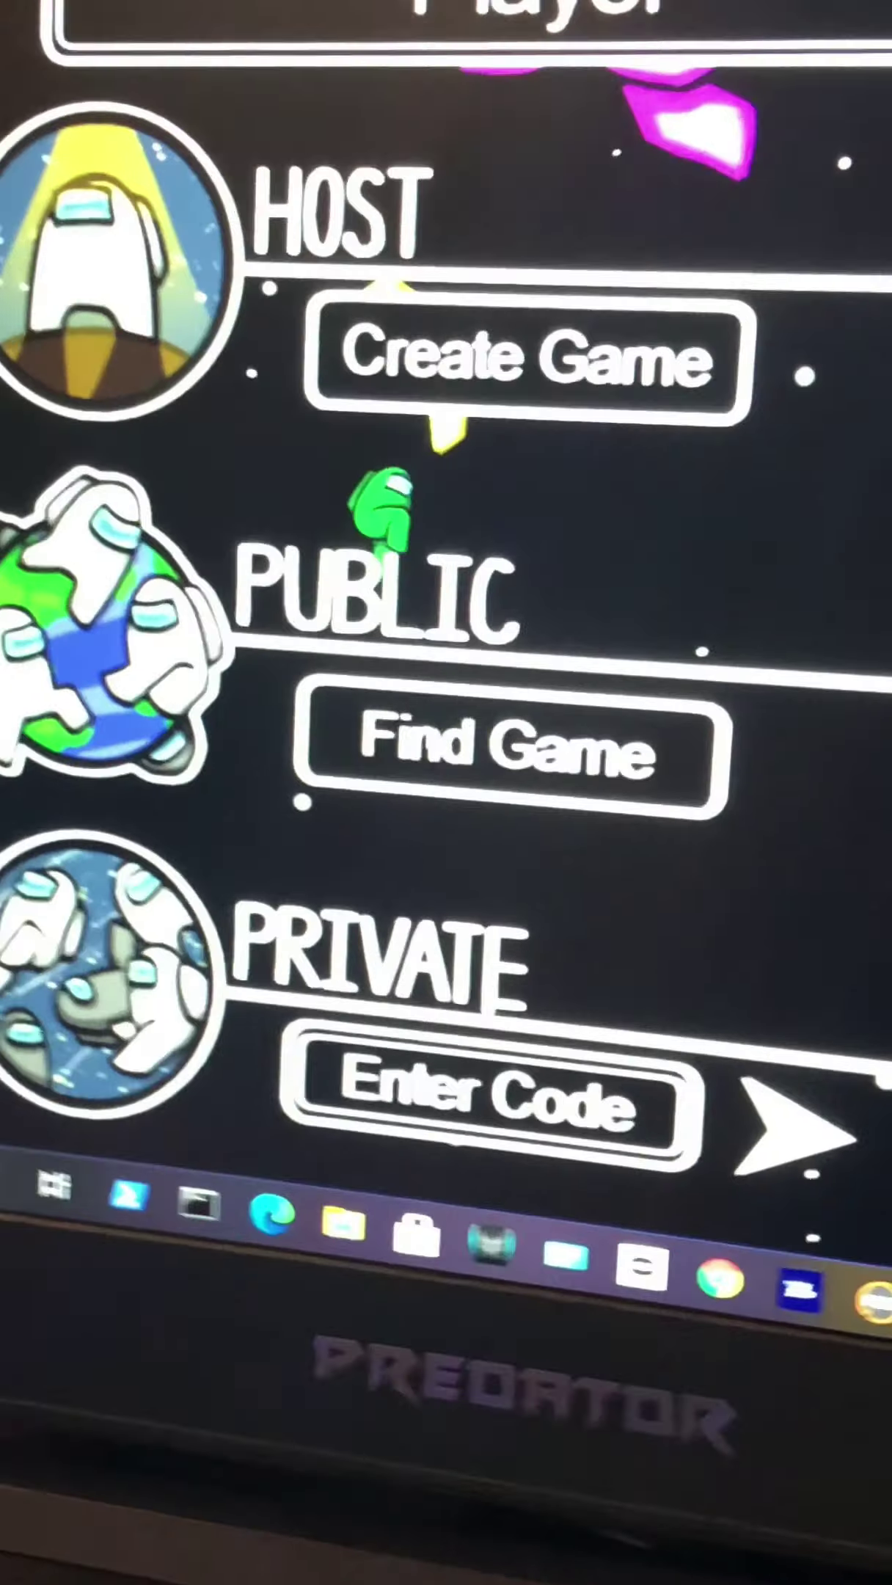
click(347, 656)
scroll(294, 775, down, 1)
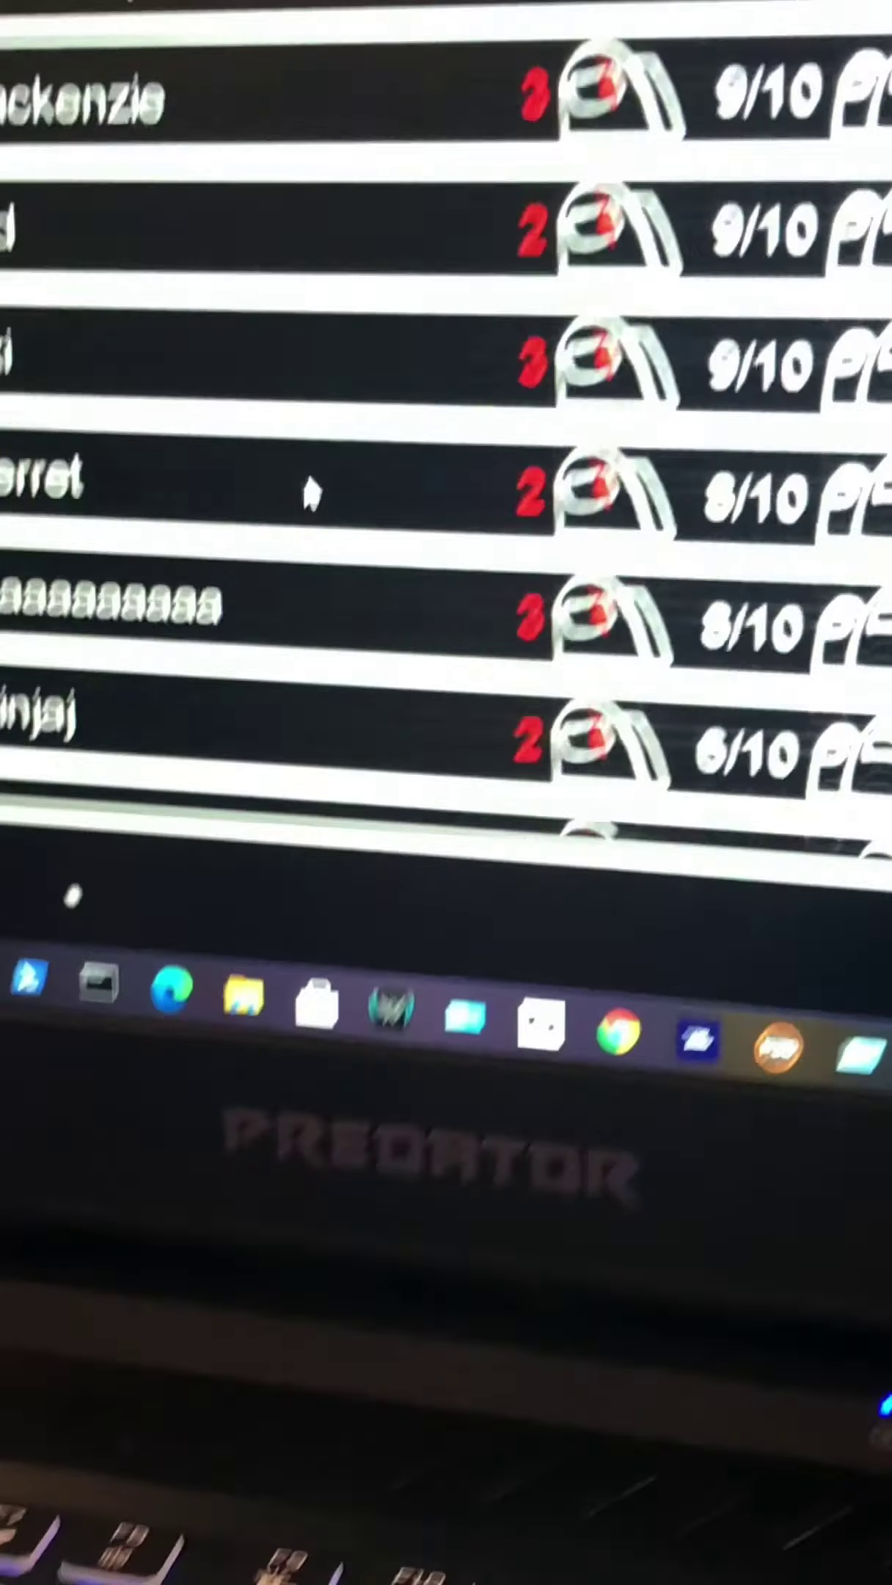
scroll(372, 742, down, 3)
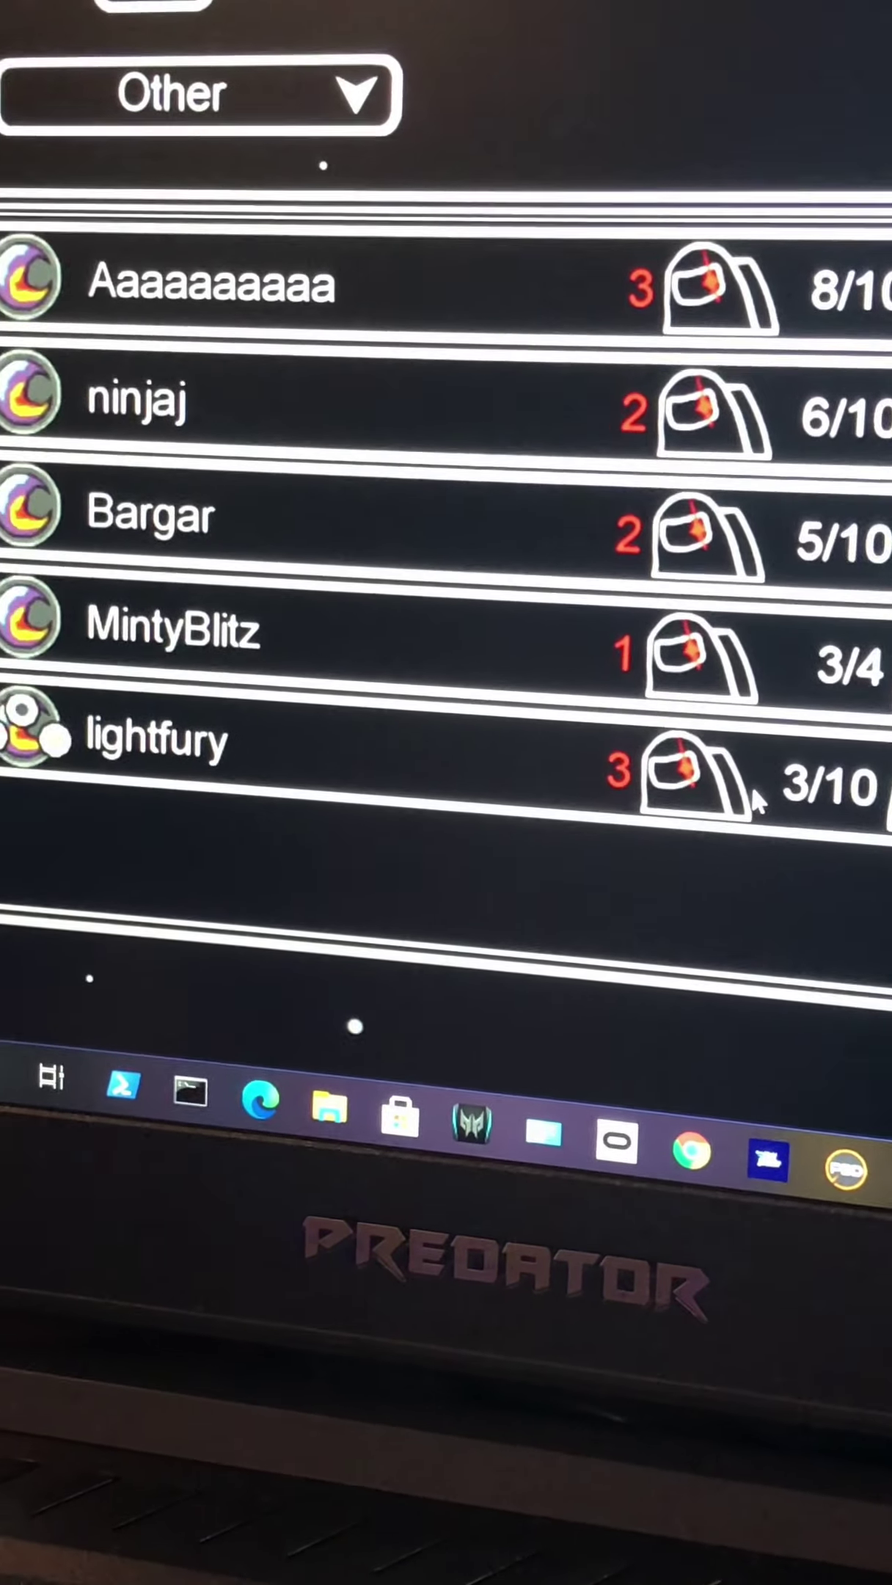
click(728, 810)
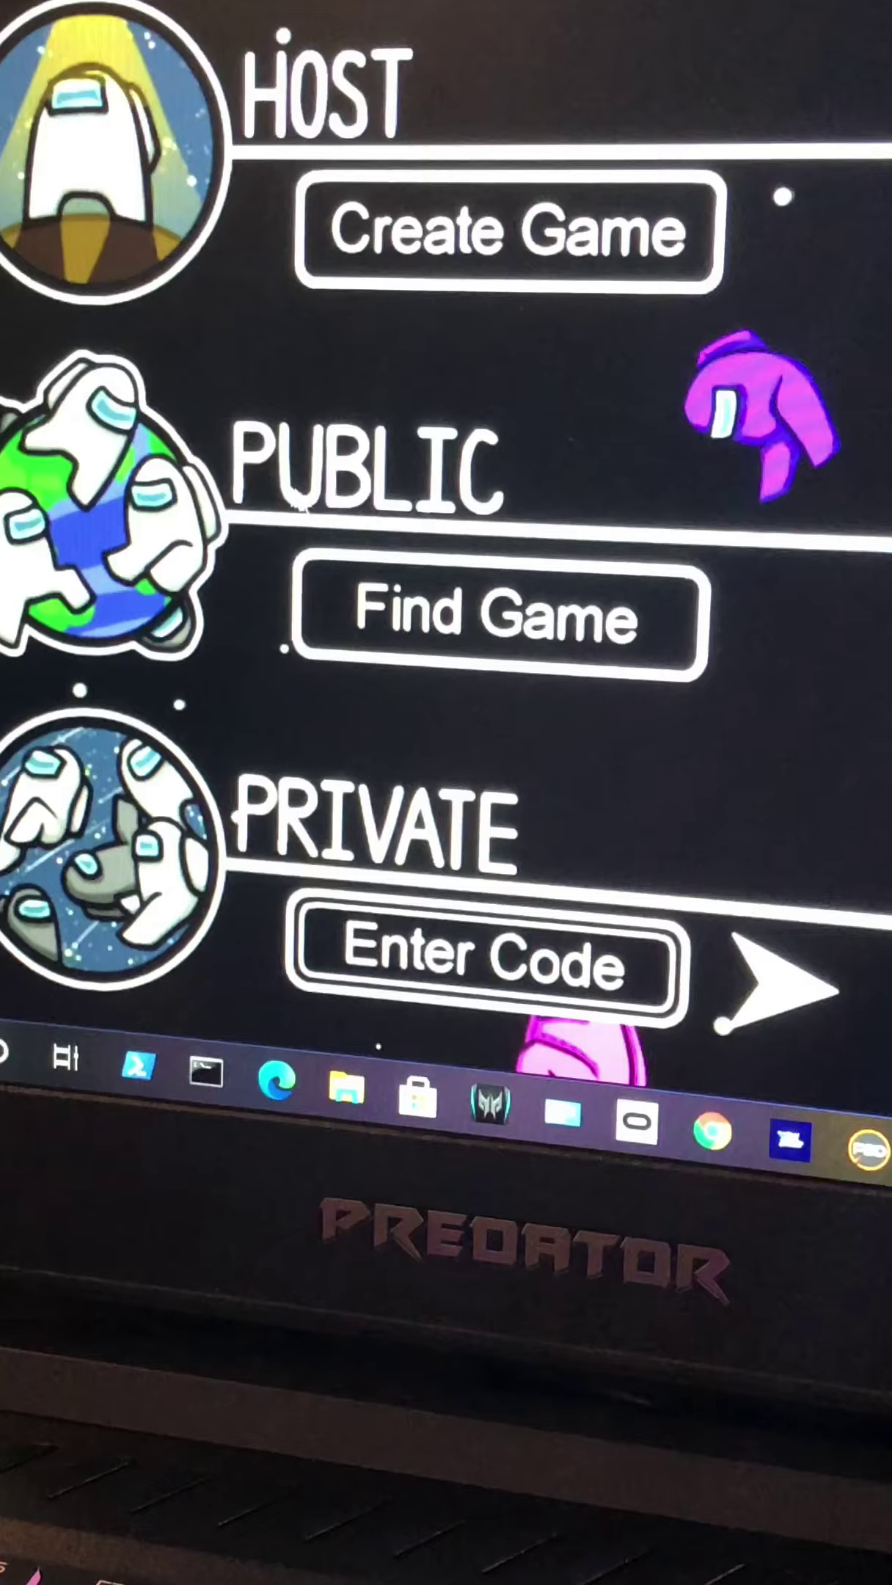
click(496, 625)
scroll(405, 434, down, 5)
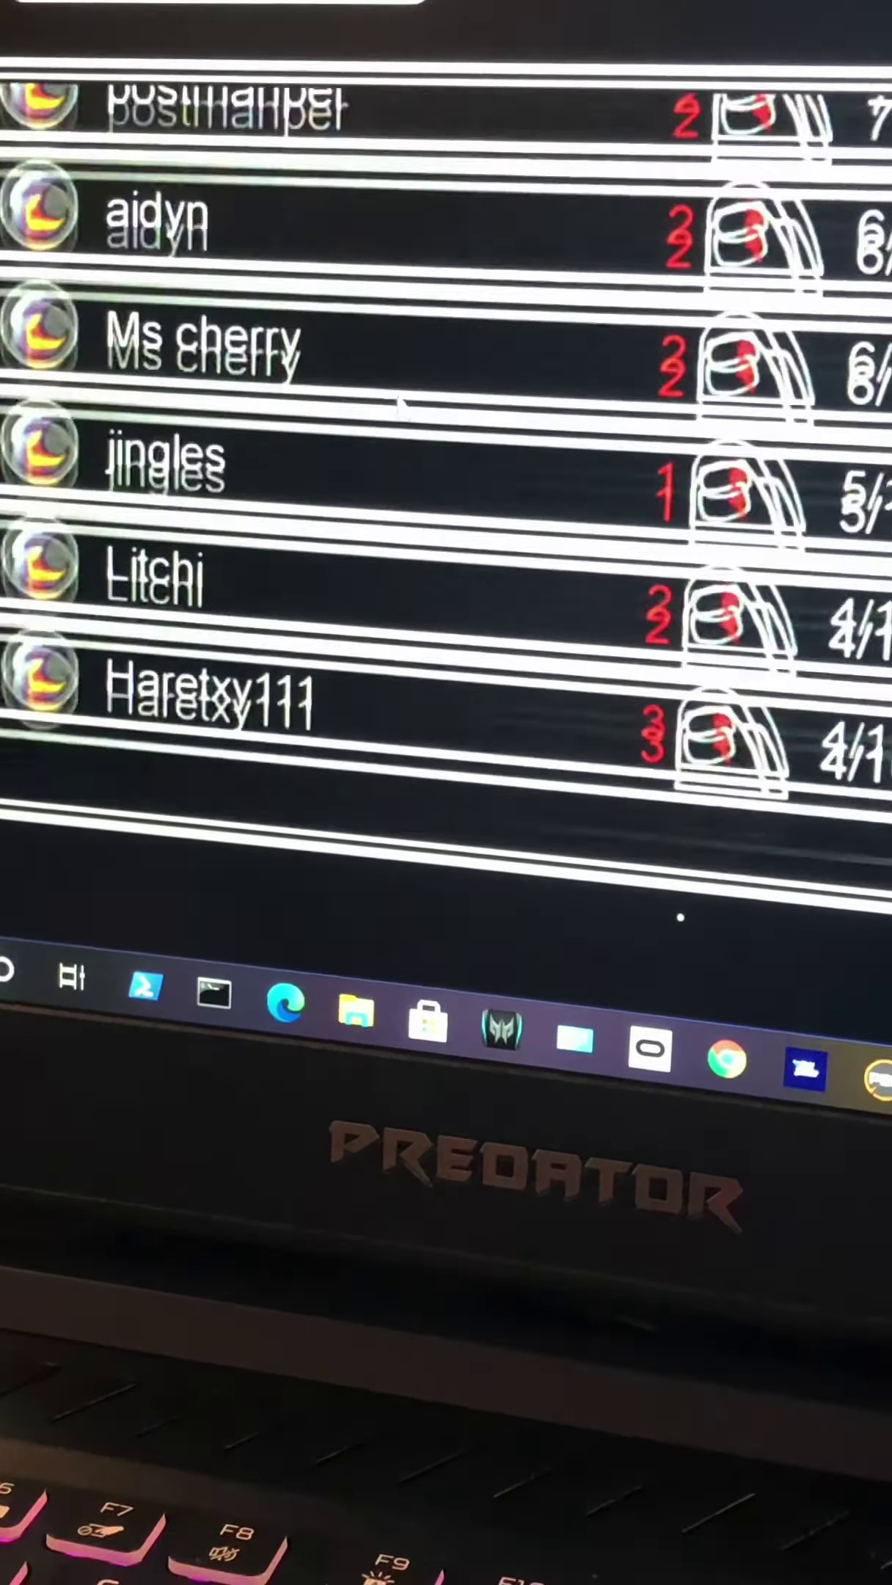
click(600, 669)
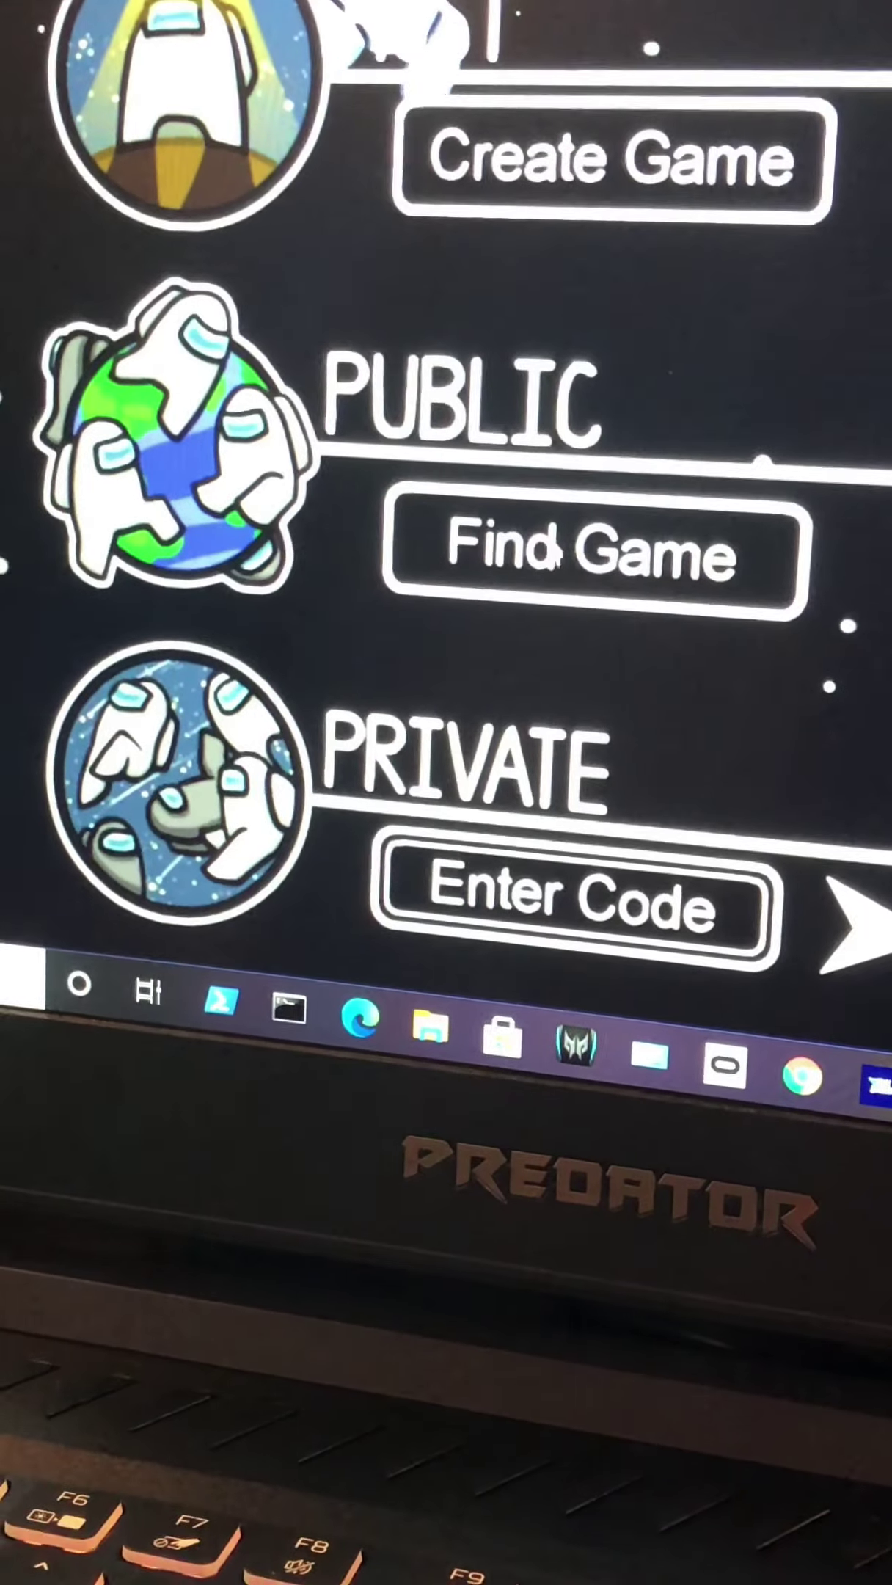
click(546, 572)
scroll(488, 553, down, 3)
scroll(356, 604, down, 2)
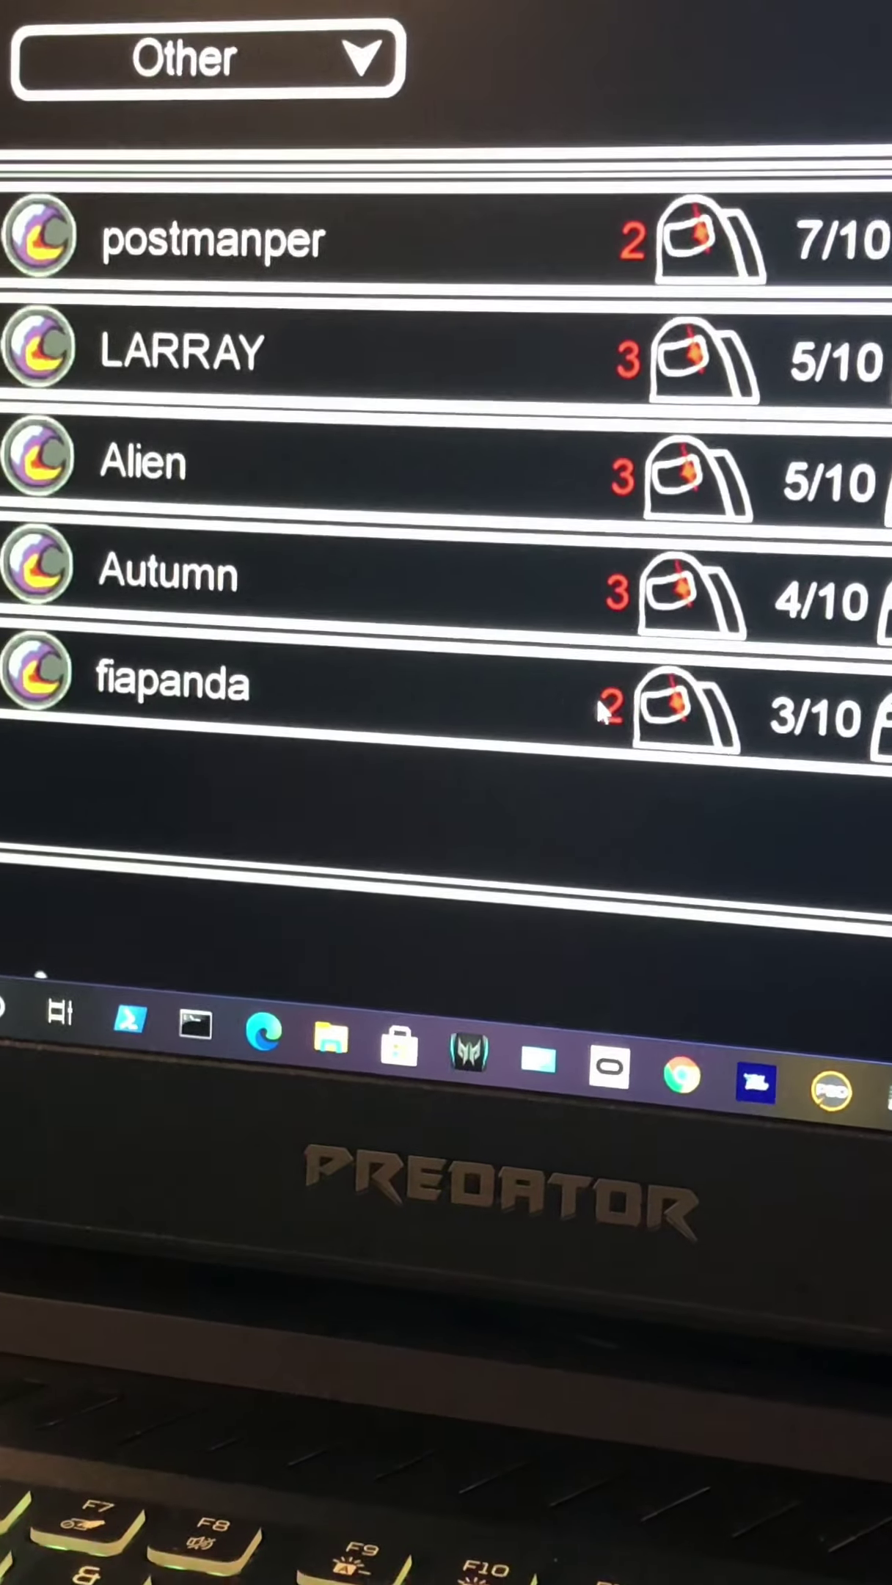
click(596, 694)
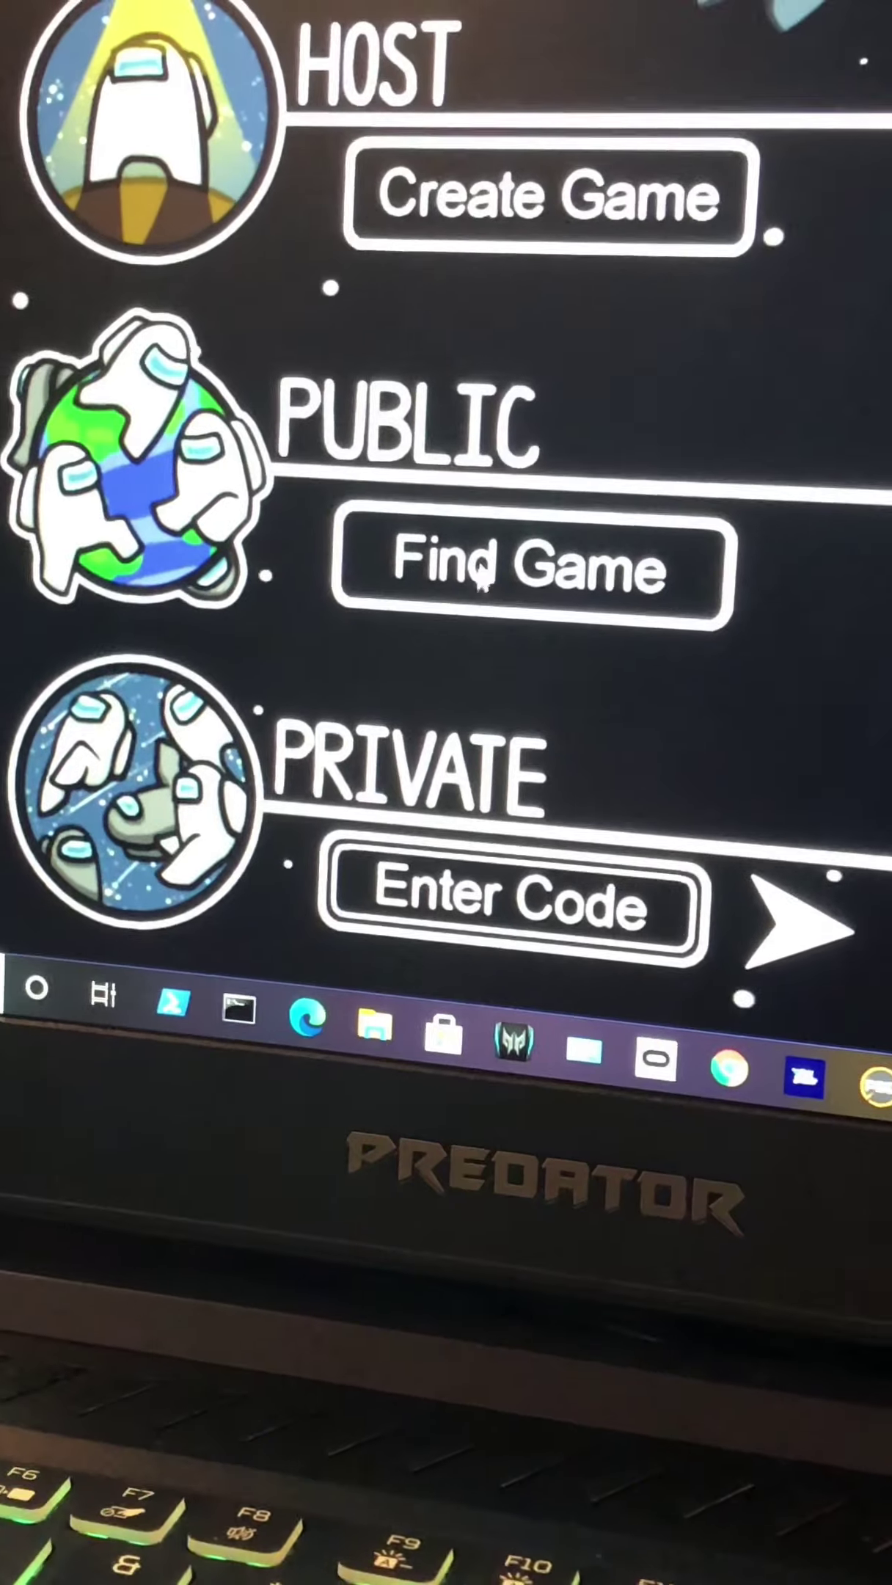
click(464, 569)
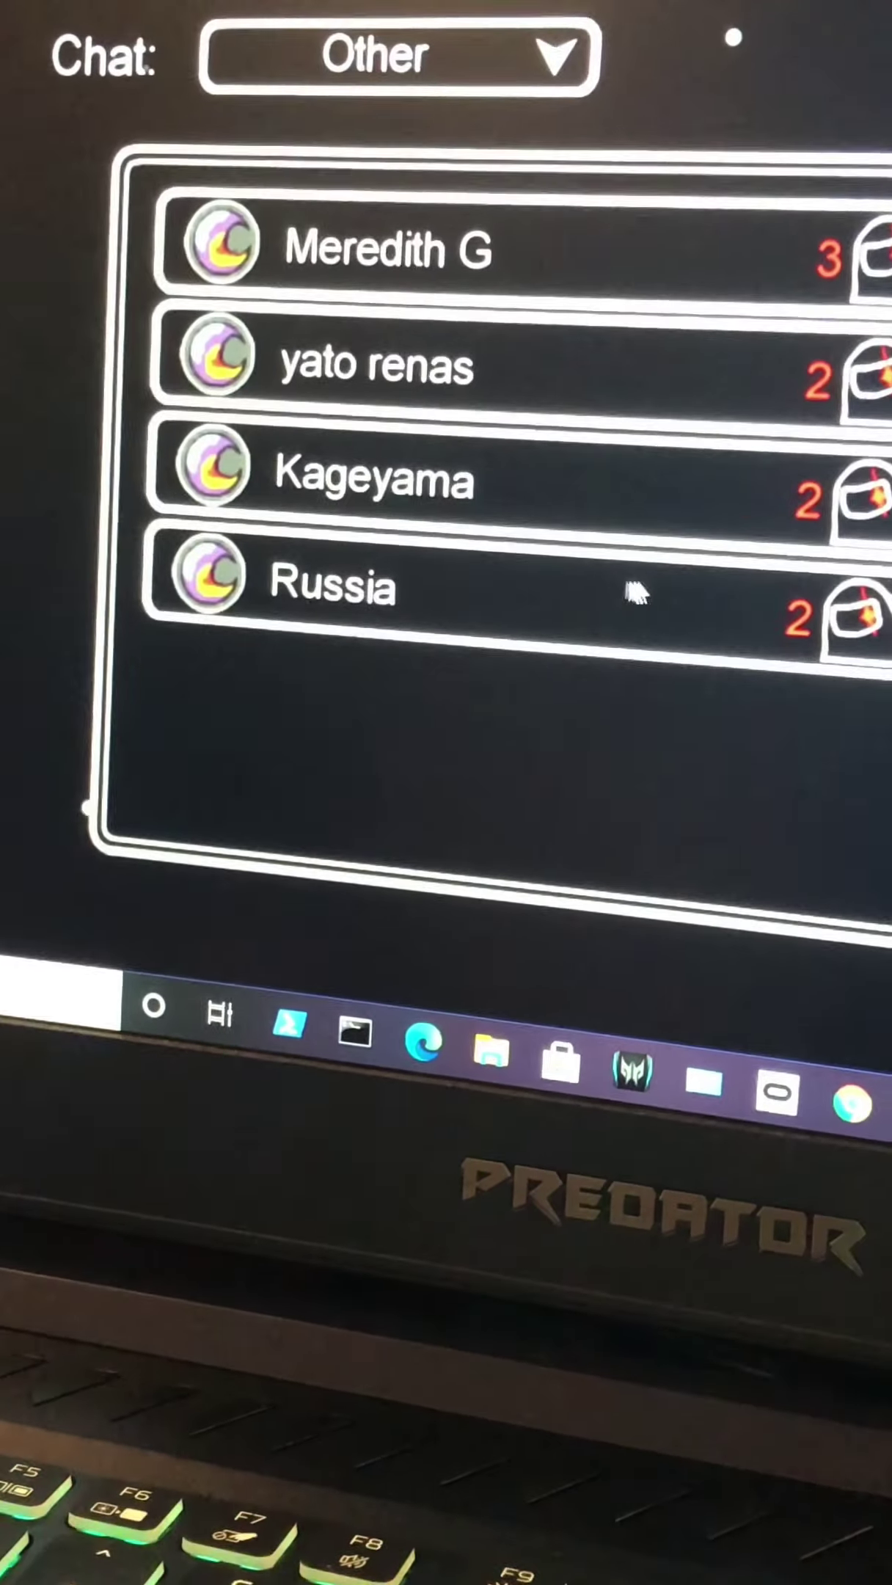
click(723, 603)
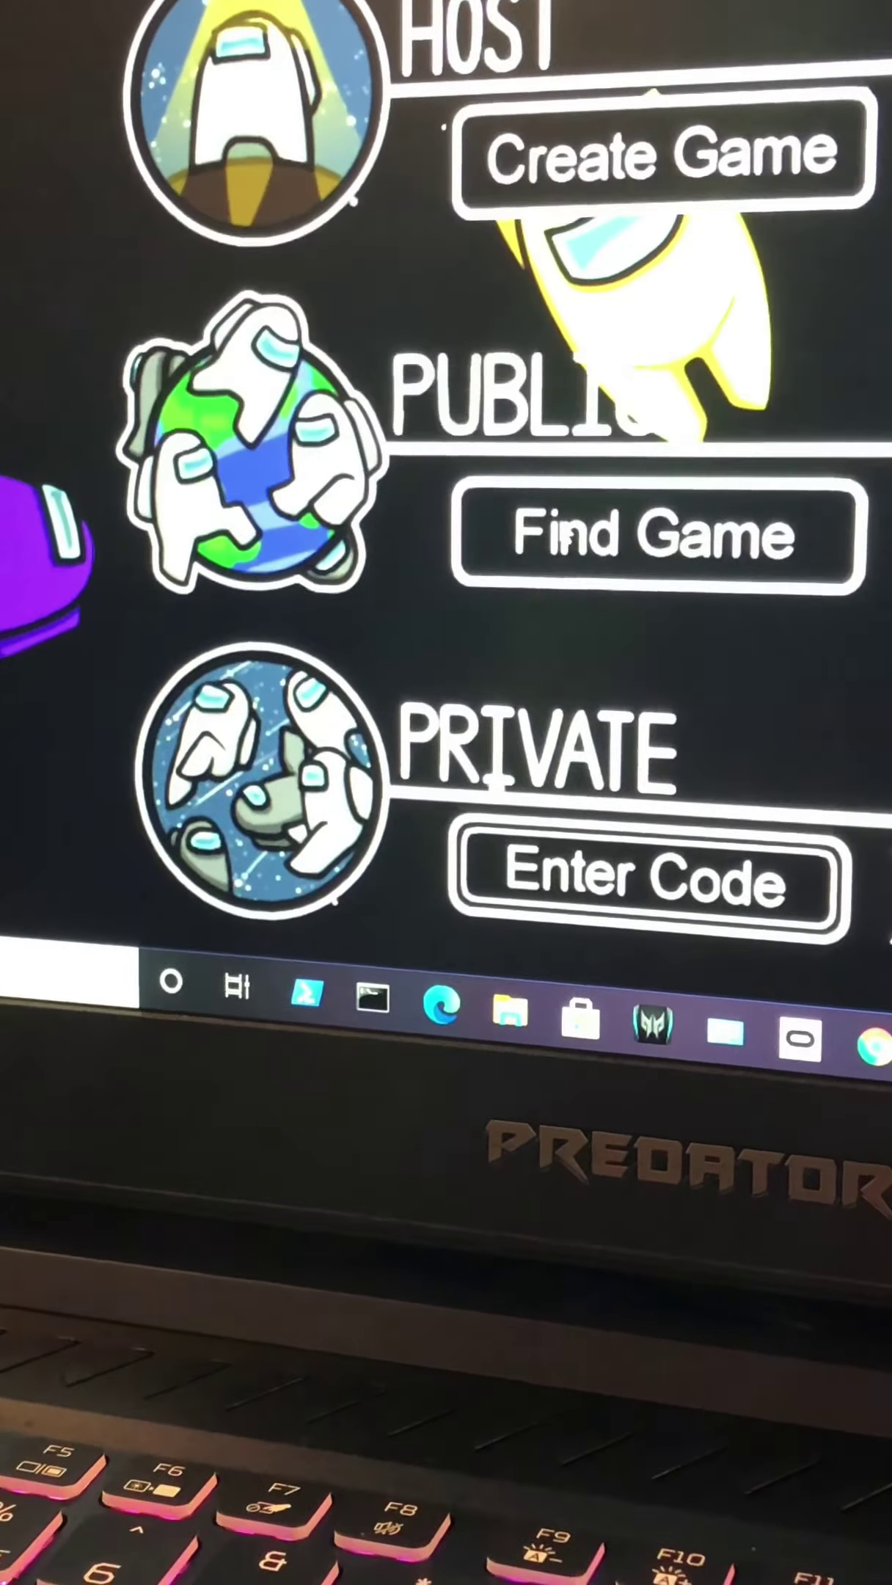
click(564, 541)
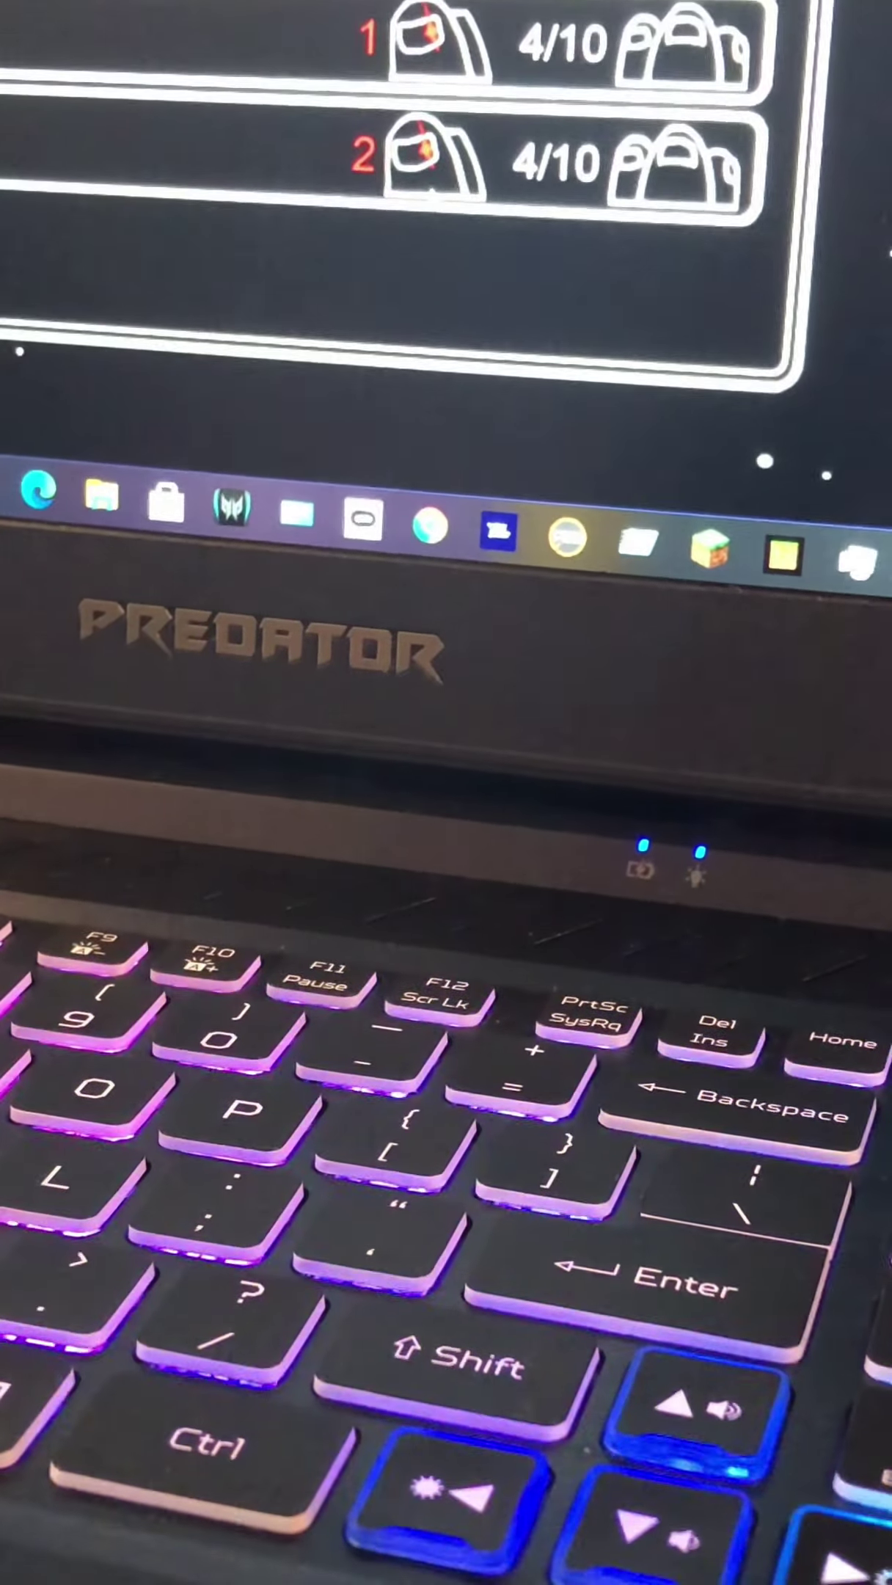
key(Escape)
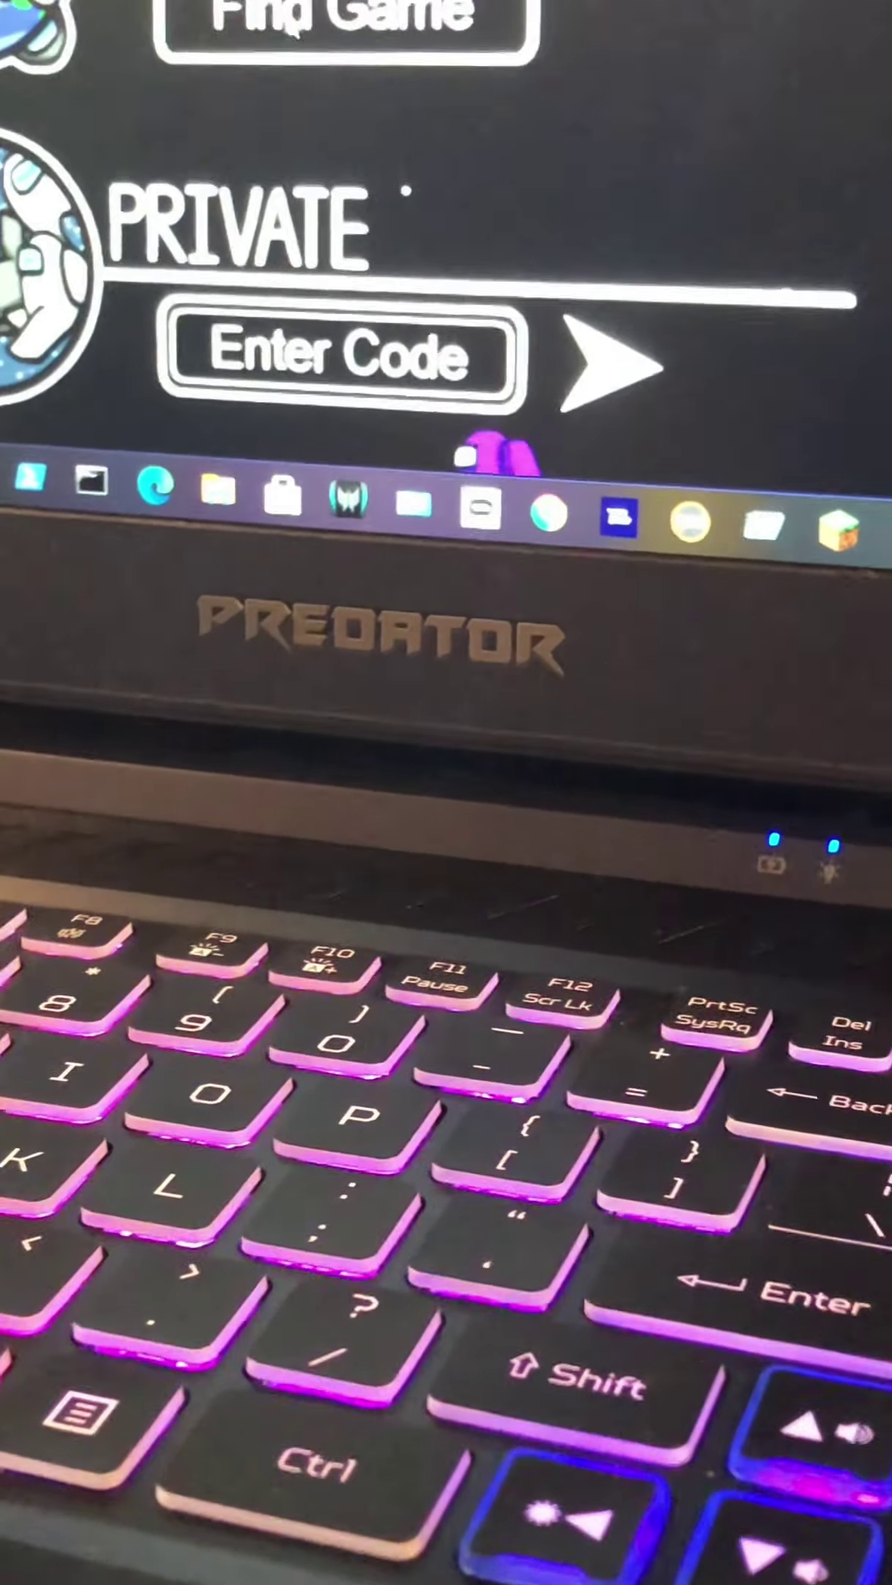
click(347, 19)
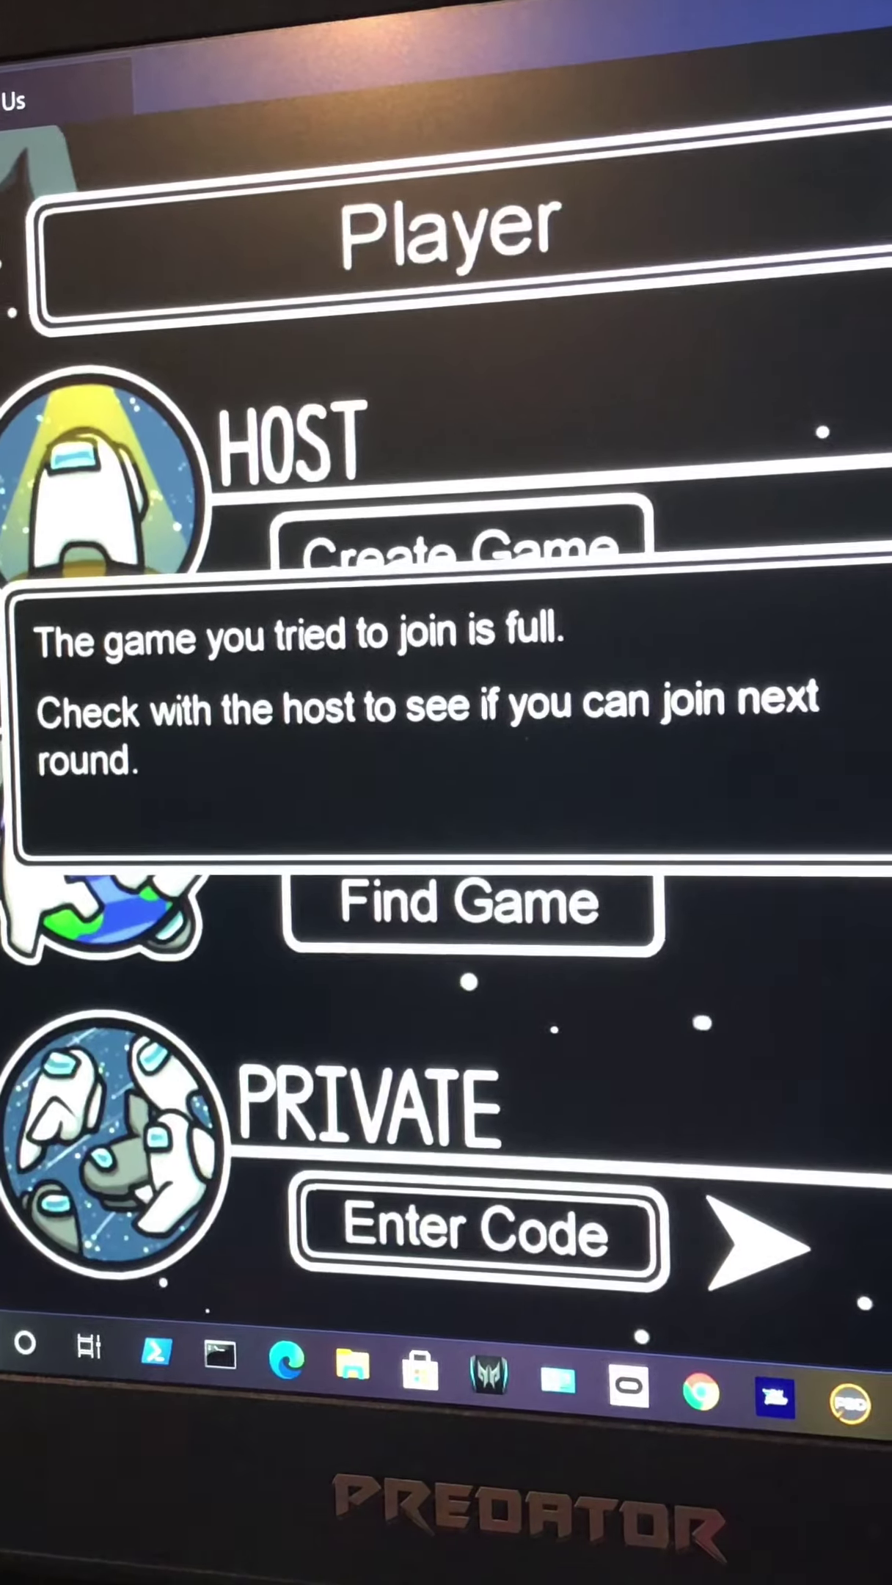
click(110, 616)
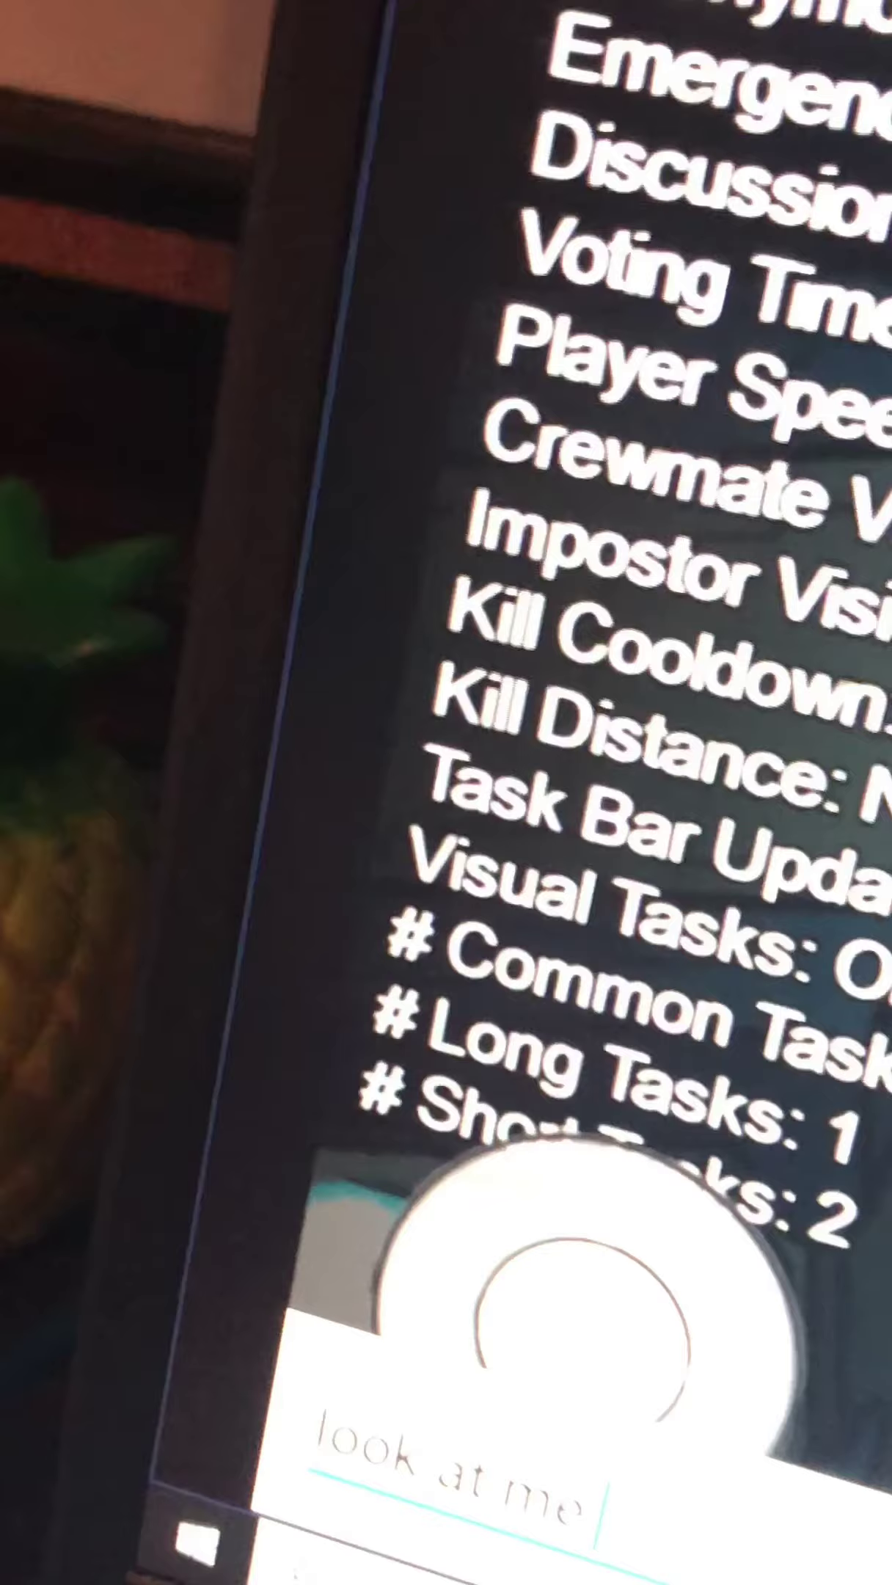
text(y co)
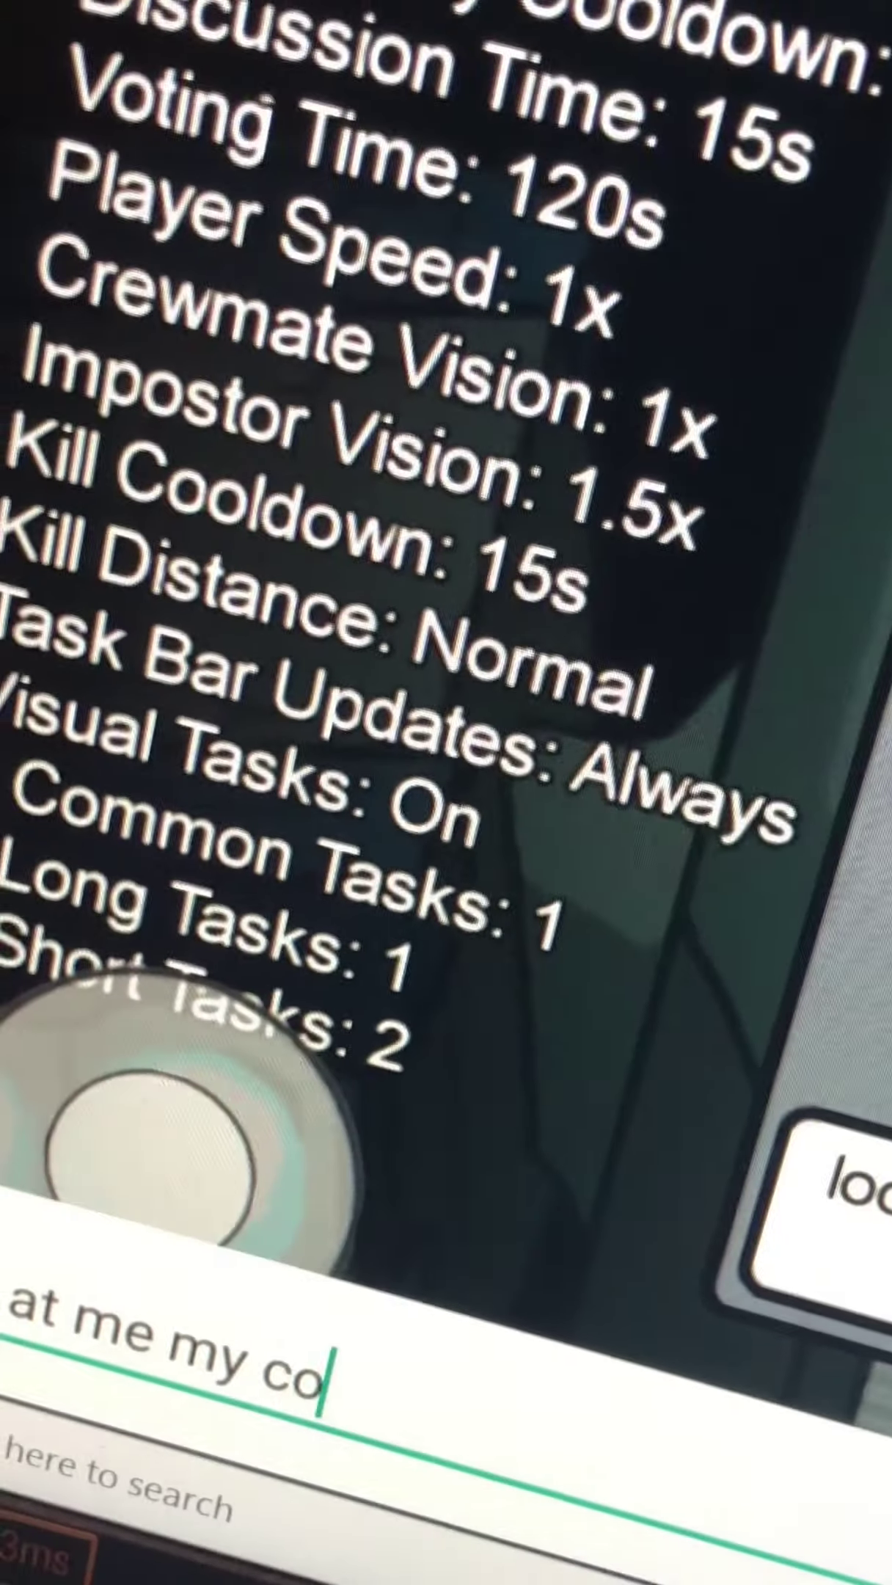
text(lour)
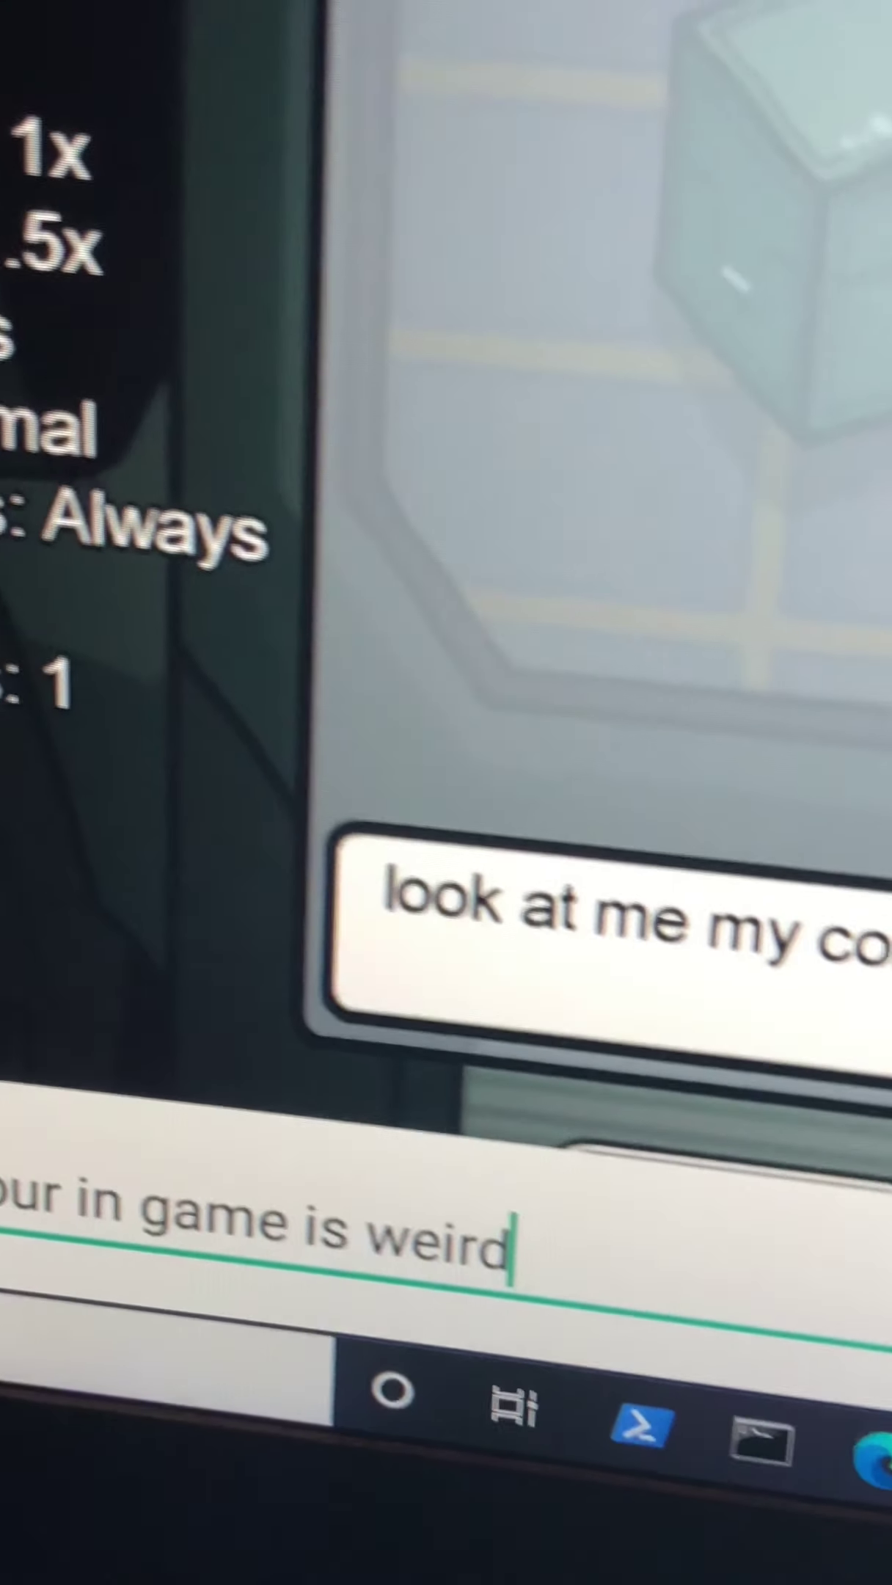
- Send the chat message 'look at me my colour in game is weird'
key(Return)
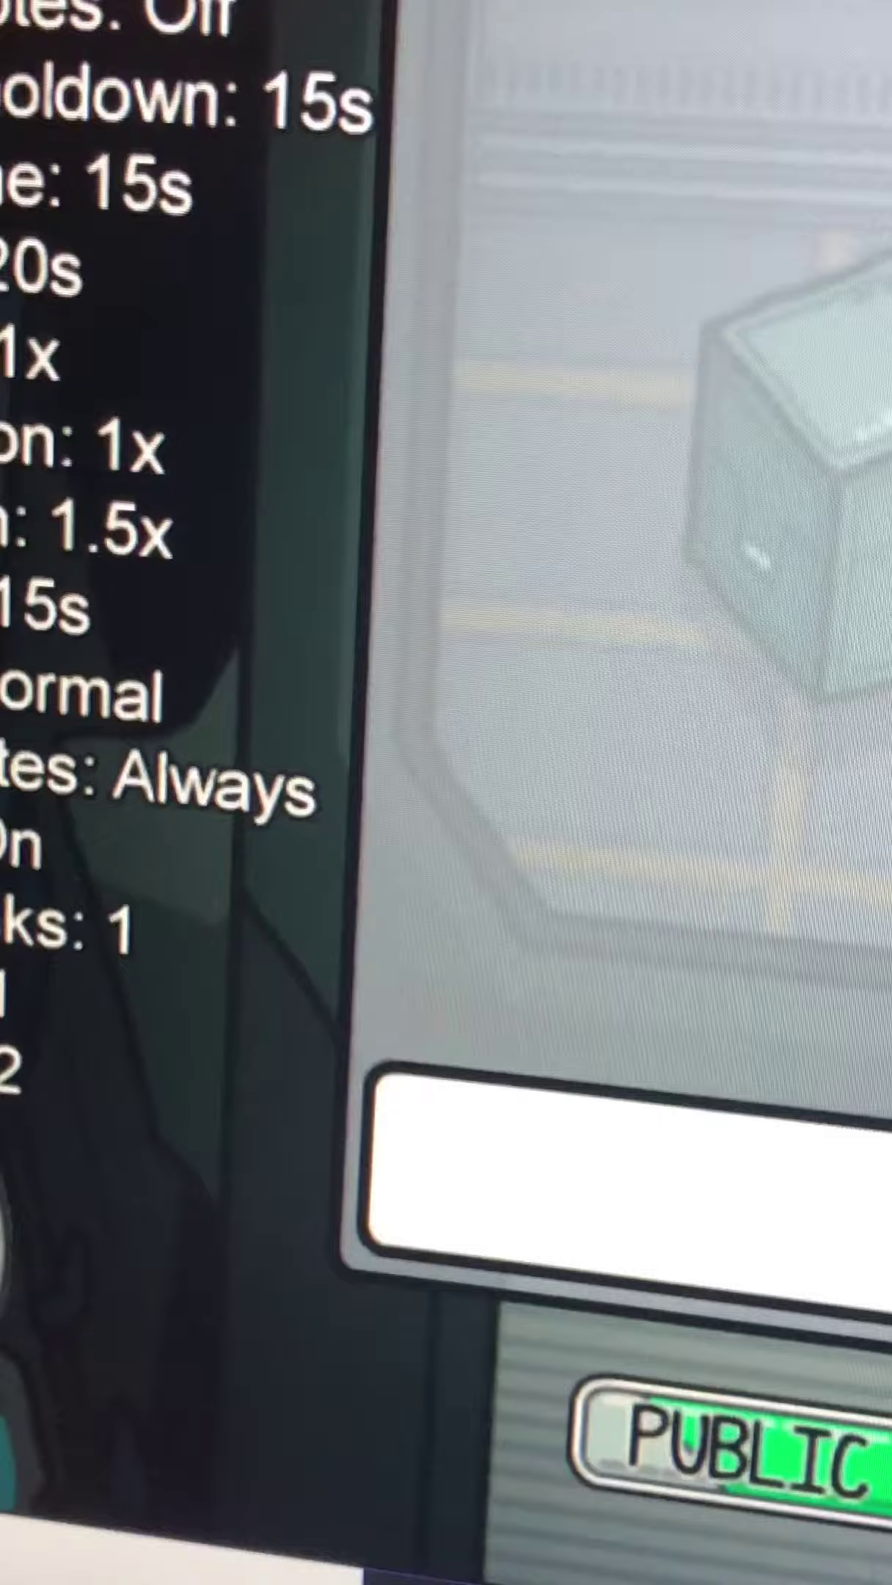
key(Return)
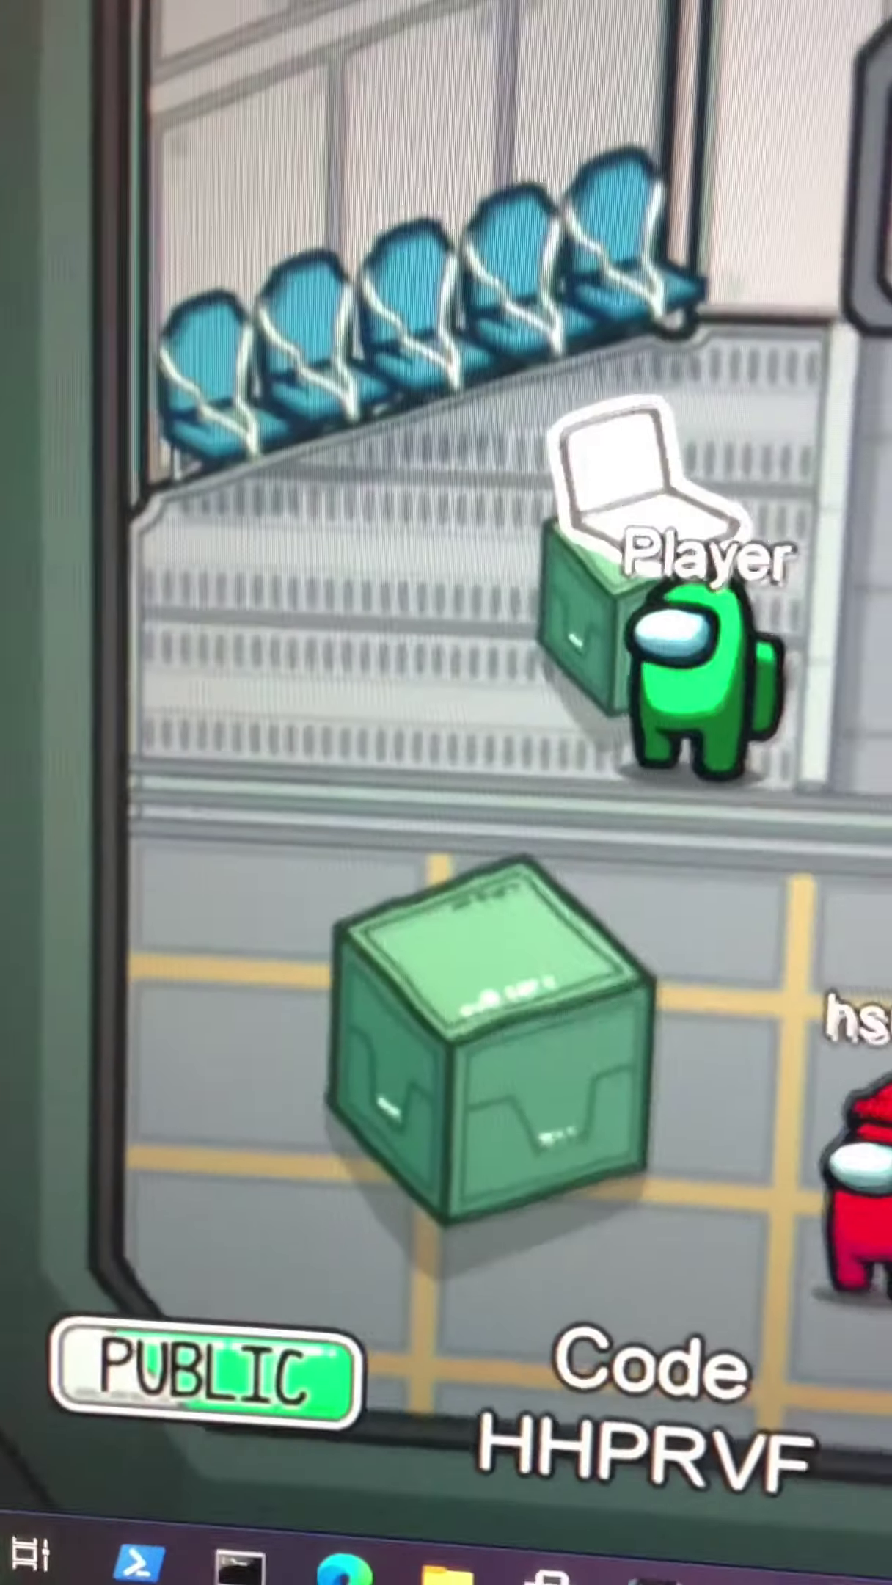
key(e)
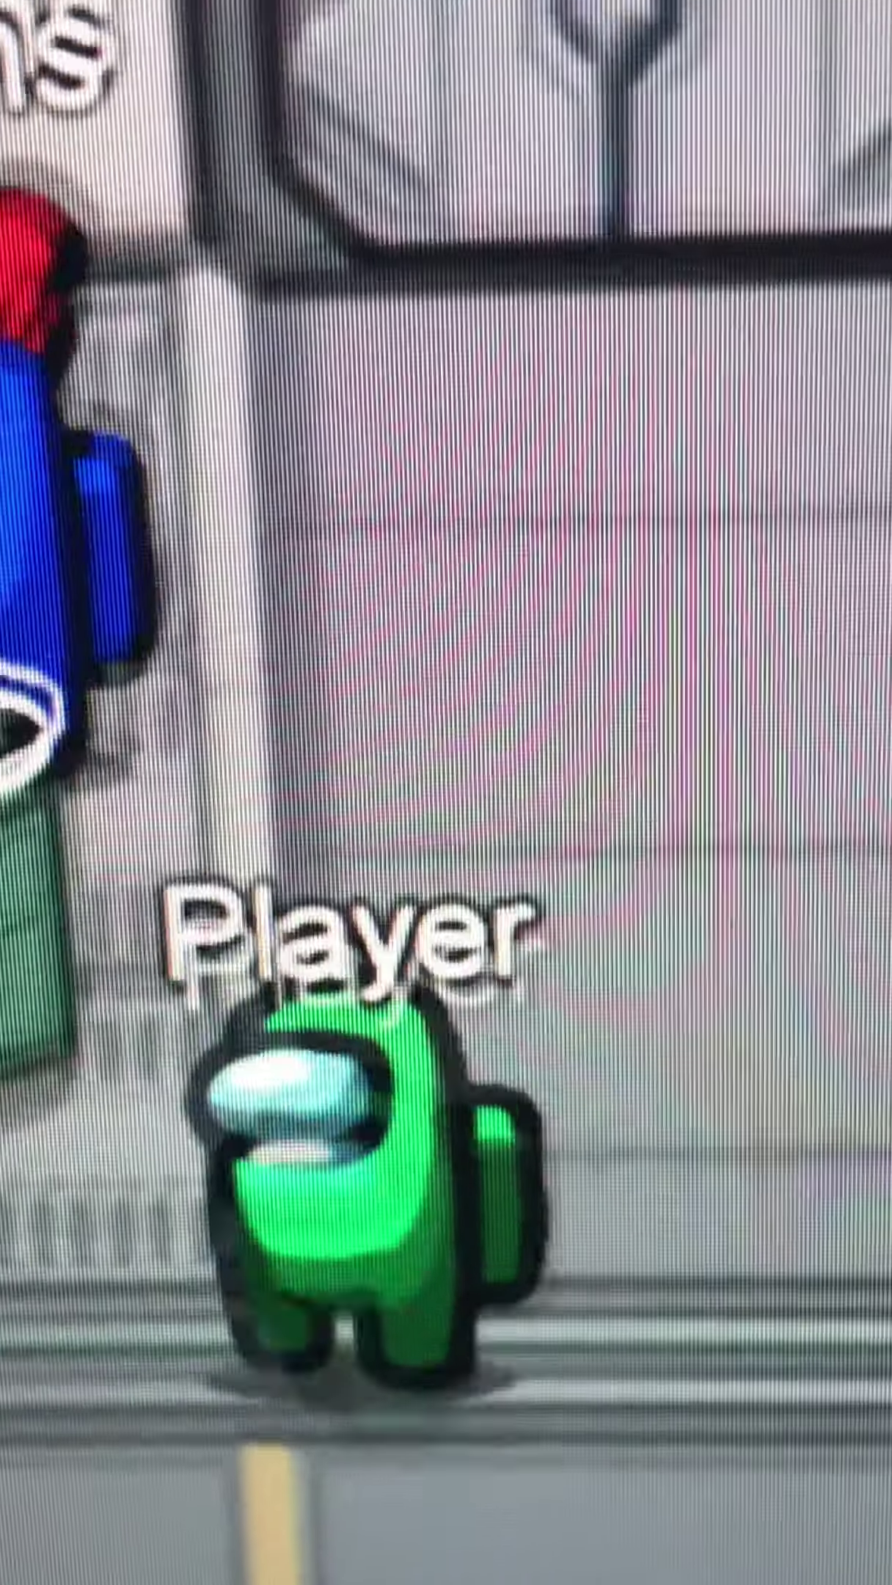
key(d)
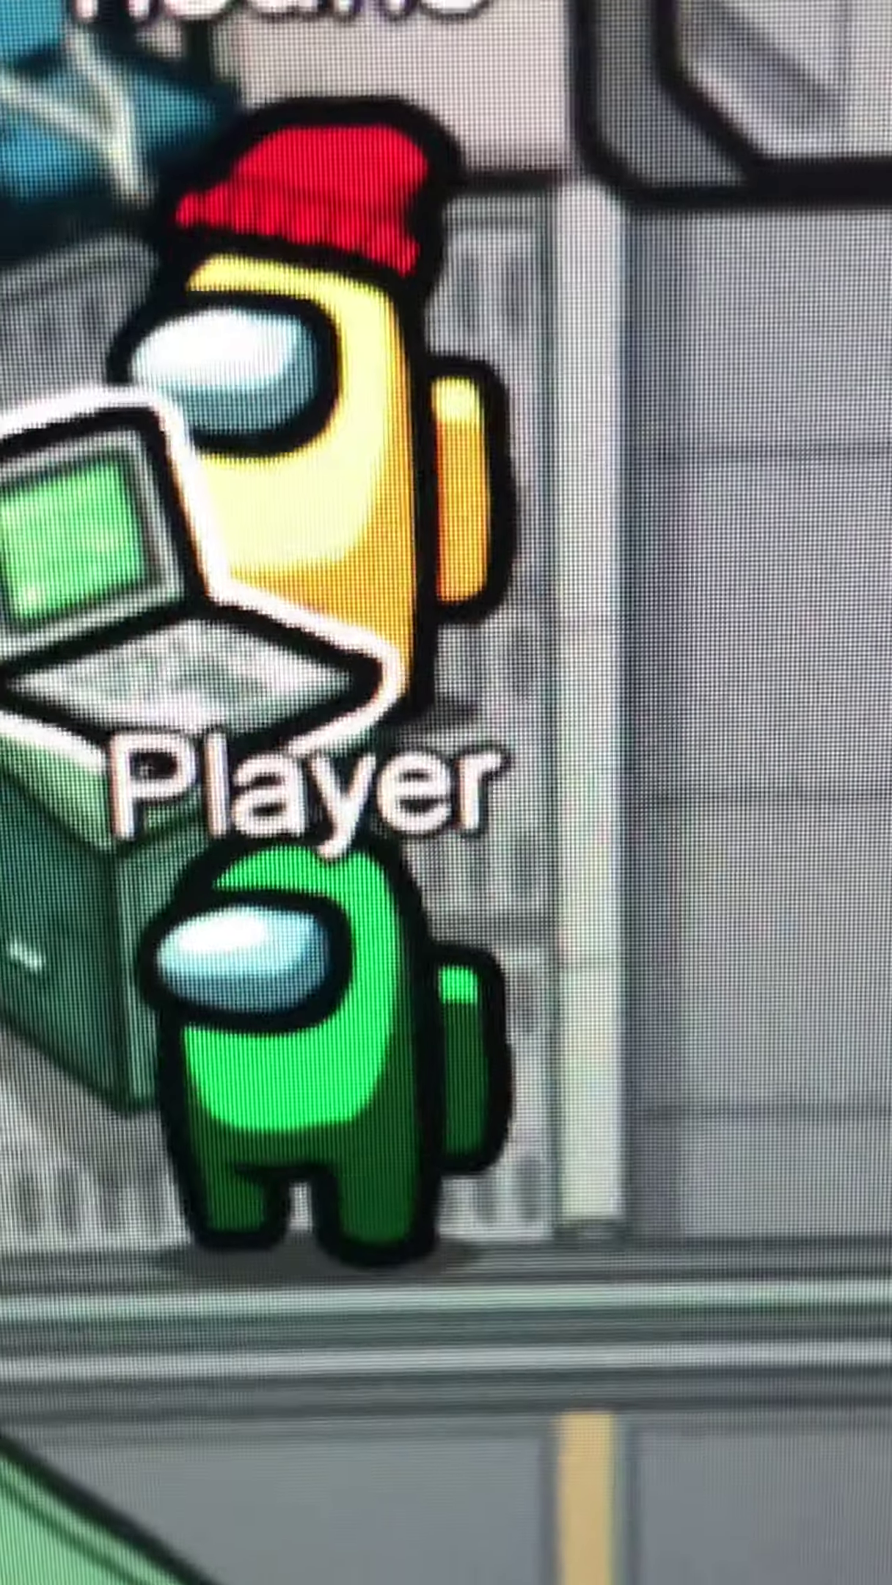